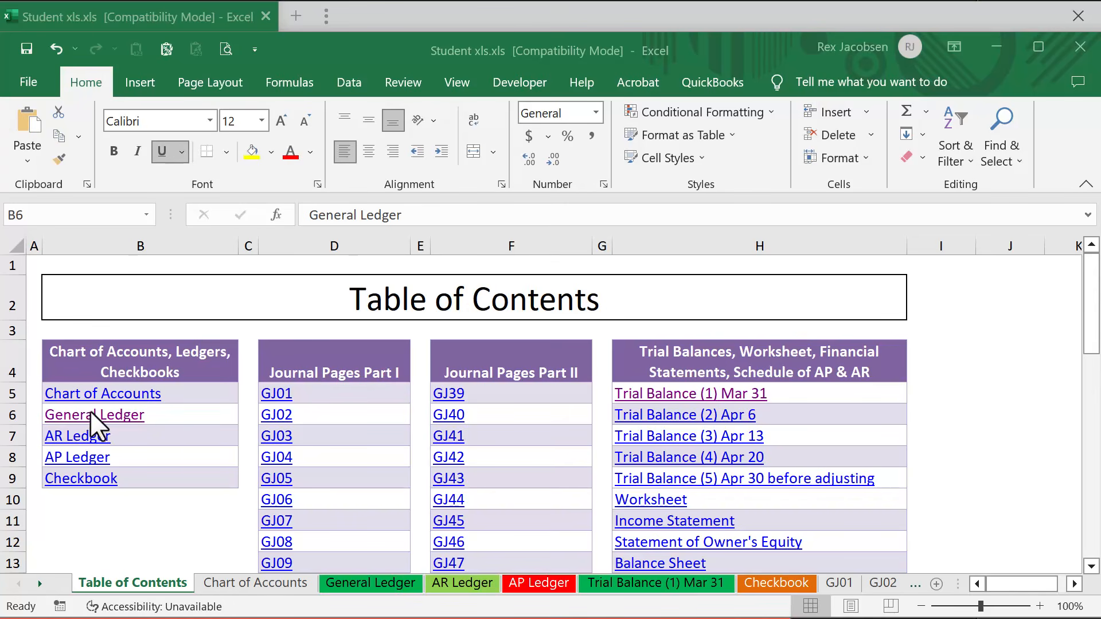
Open the General Ledger from the table of contents and go to the 1110 · Cash account ledger.
{"action": "left_click", "coordinate": [91, 412]}
{"action": "left_click", "coordinate": [92, 417]}
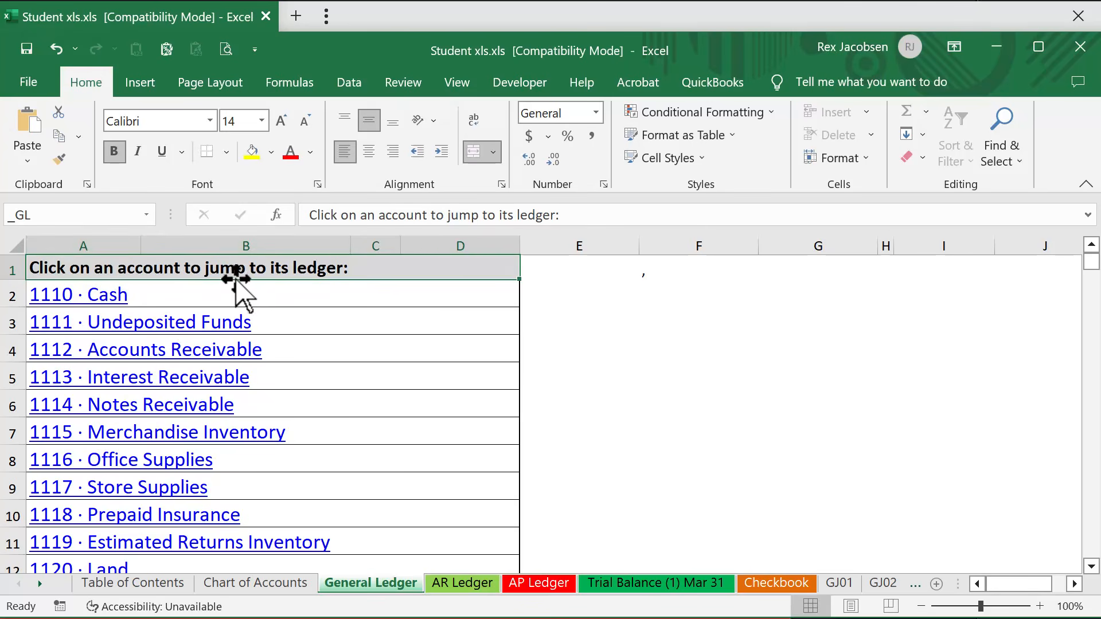
{"action": "left_click", "coordinate": [104, 296]}
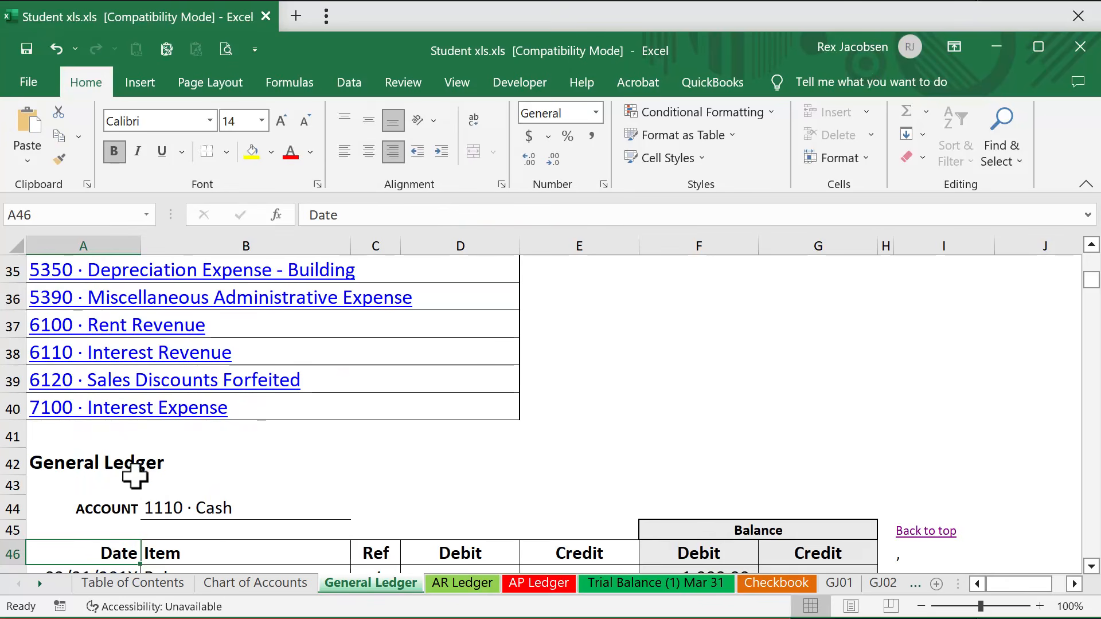
{"action": "scroll", "coordinate": [191, 502], "scroll_direction": "down", "scroll_amount": 2}
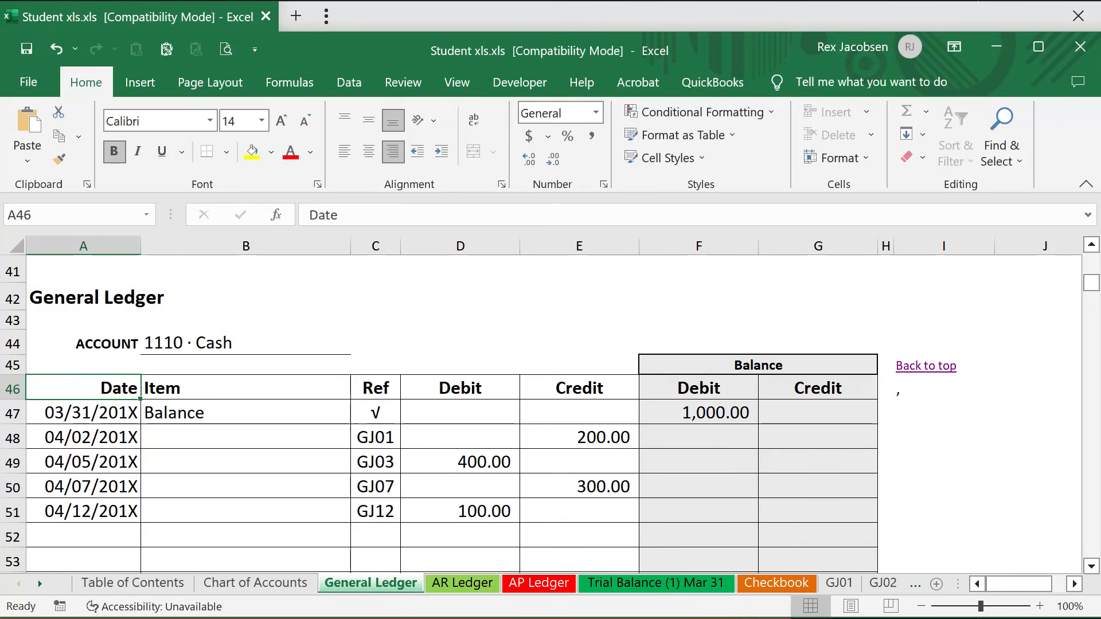
Try a running balance formula in F48 that subtracts only the credit from the previous balance: =F47-E48.
{"action": "left_click", "coordinate": [678, 437]}
{"action": "left_click", "coordinate": [678, 439]}
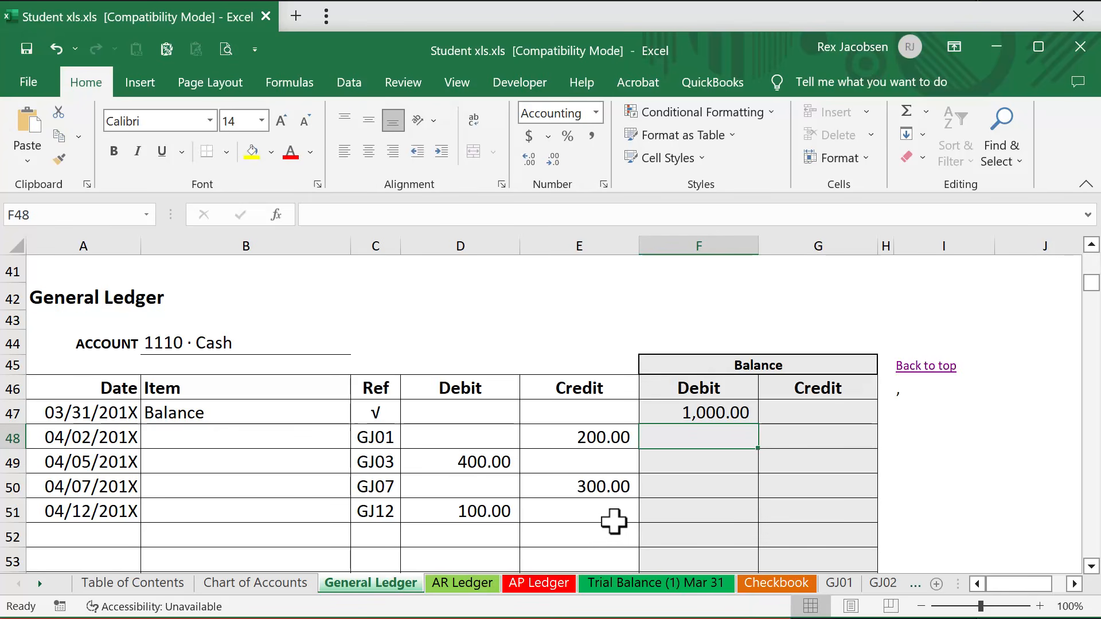
{"action": "type", "text": "="}
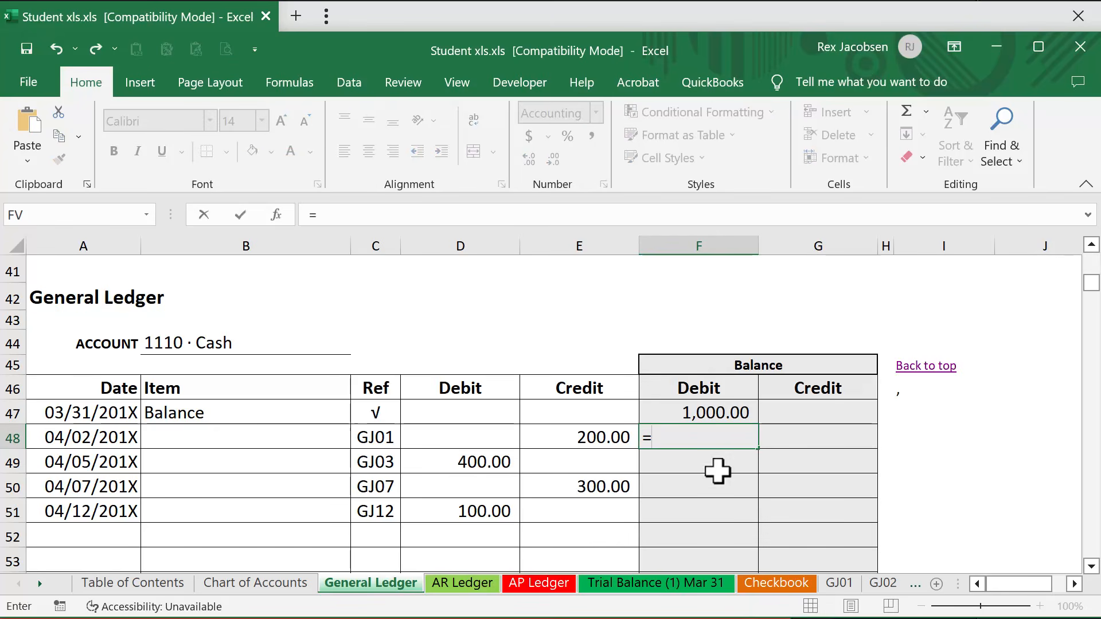
{"action": "left_click", "coordinate": [665, 412]}
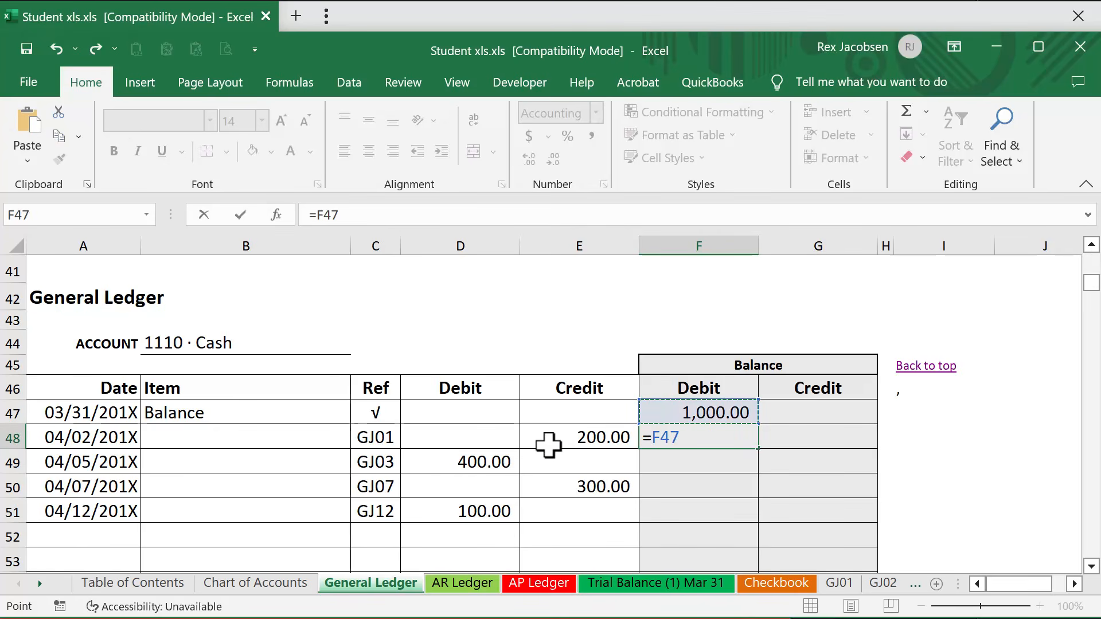
{"action": "type", "text": "-"}
{"action": "left_click", "coordinate": [573, 438]}
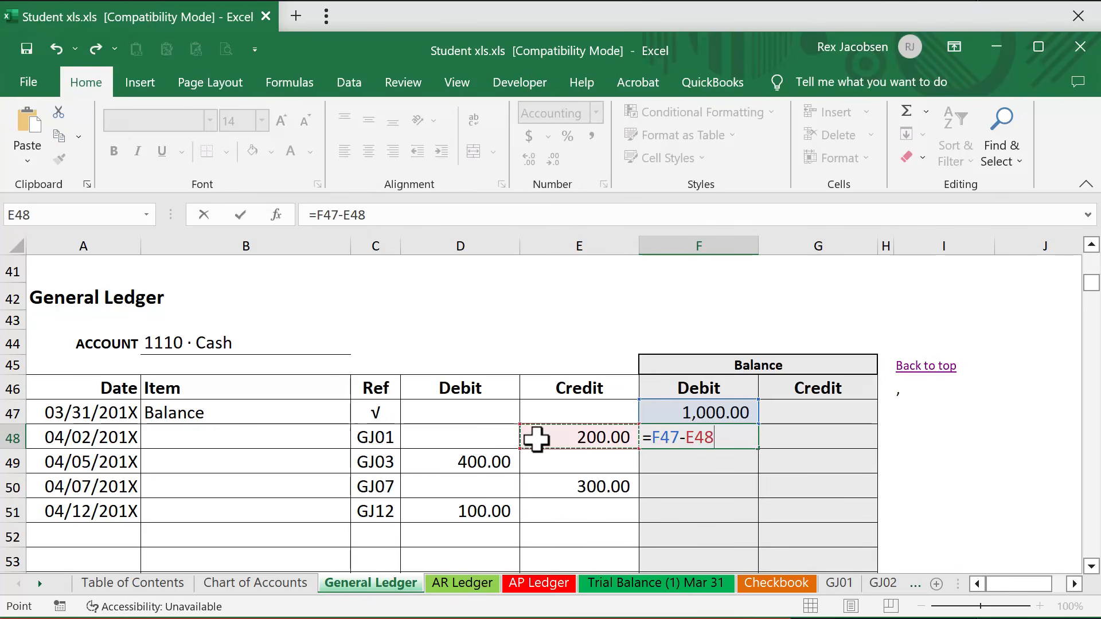
{"action": "key", "text": "ctrl+Return"}
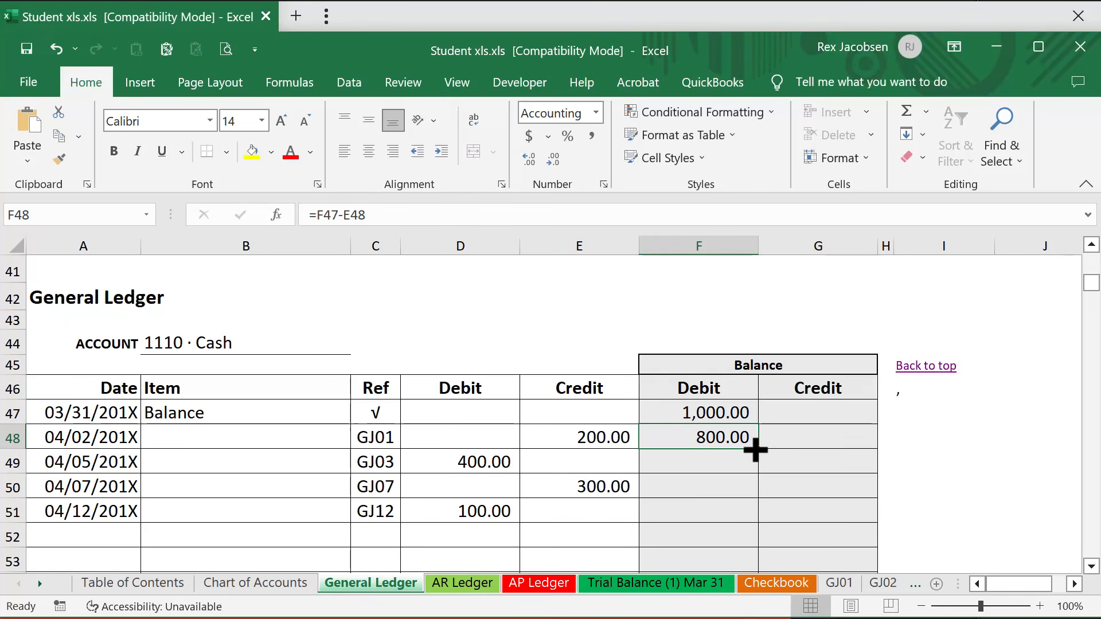
Try filling the F48 formula down to F51, and remove both the fill and the formula in F48.
{"action": "left_click_drag", "start_coordinate": [761, 451], "coordinate": [749, 522]}
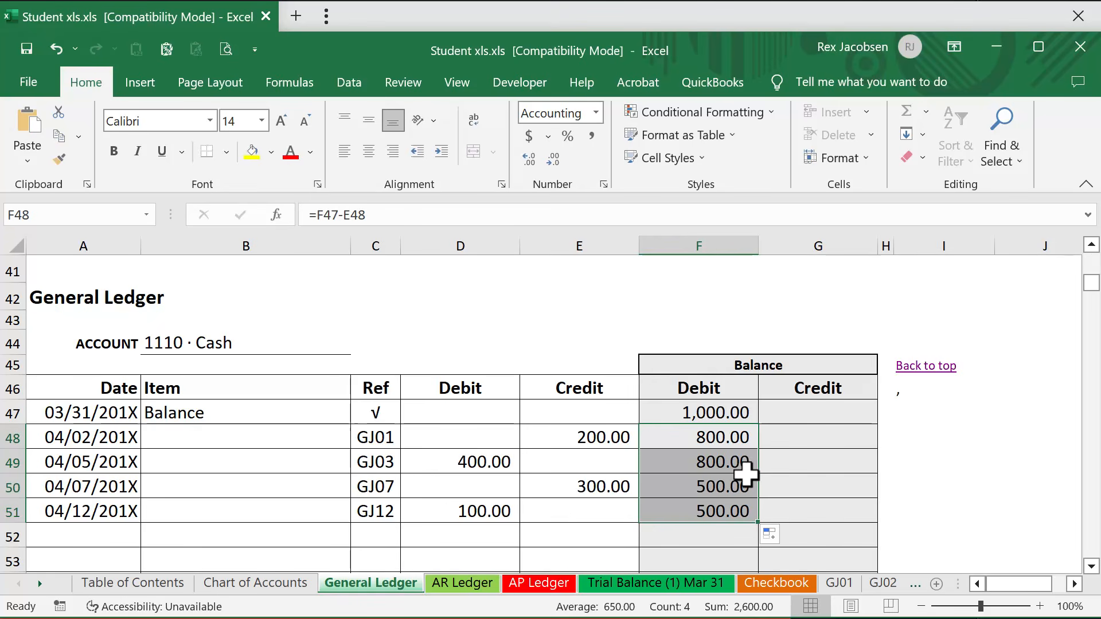
{"action": "key", "text": "ctrl+z"}
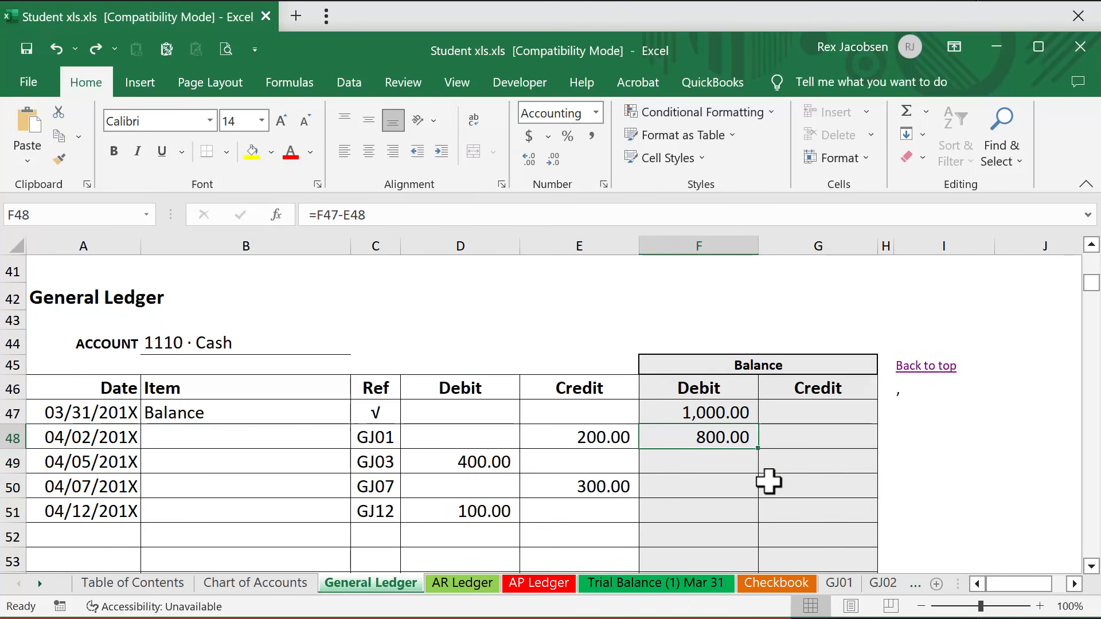
{"action": "key", "text": "Delete"}
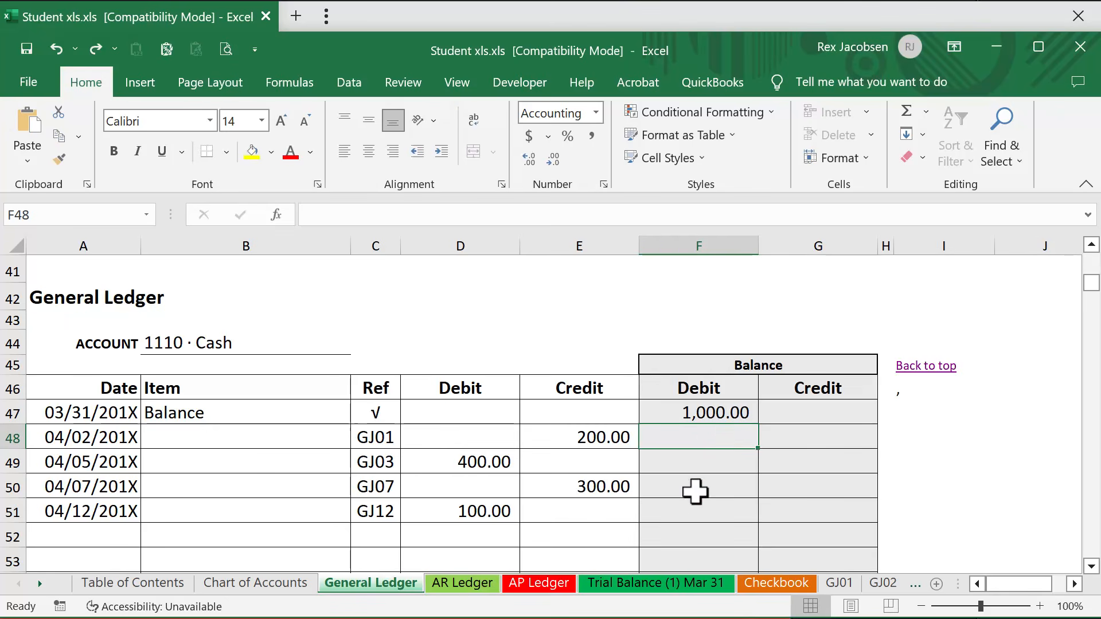
Enter the running balance formula =F47+D48-E48 in F48 and fill it down through F51.
{"action": "type", "text": "="}
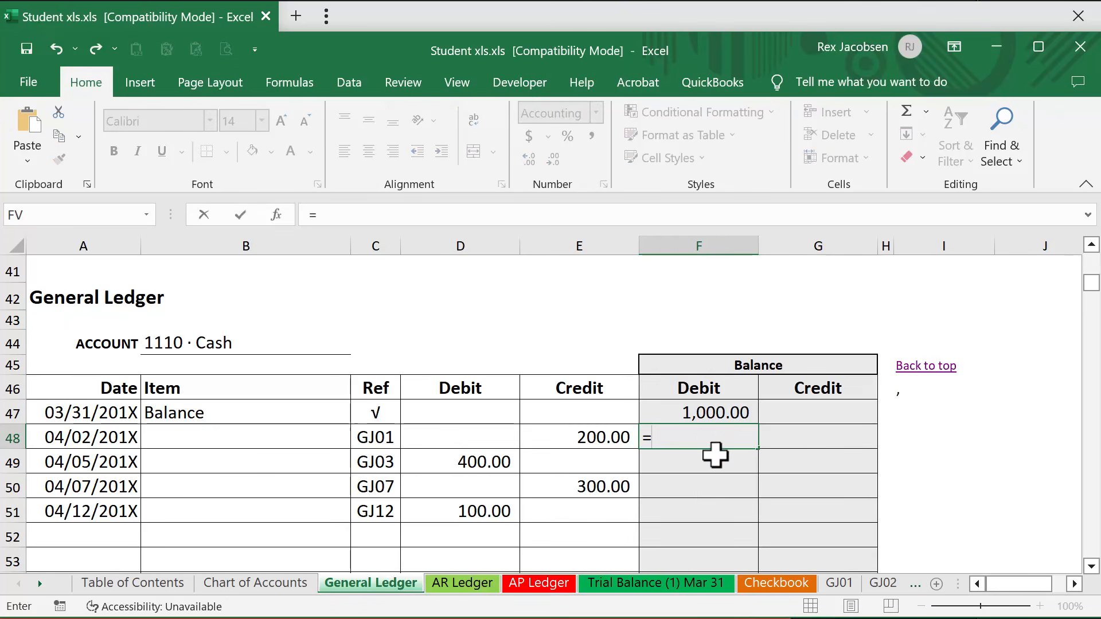
{"action": "left_click", "coordinate": [725, 411]}
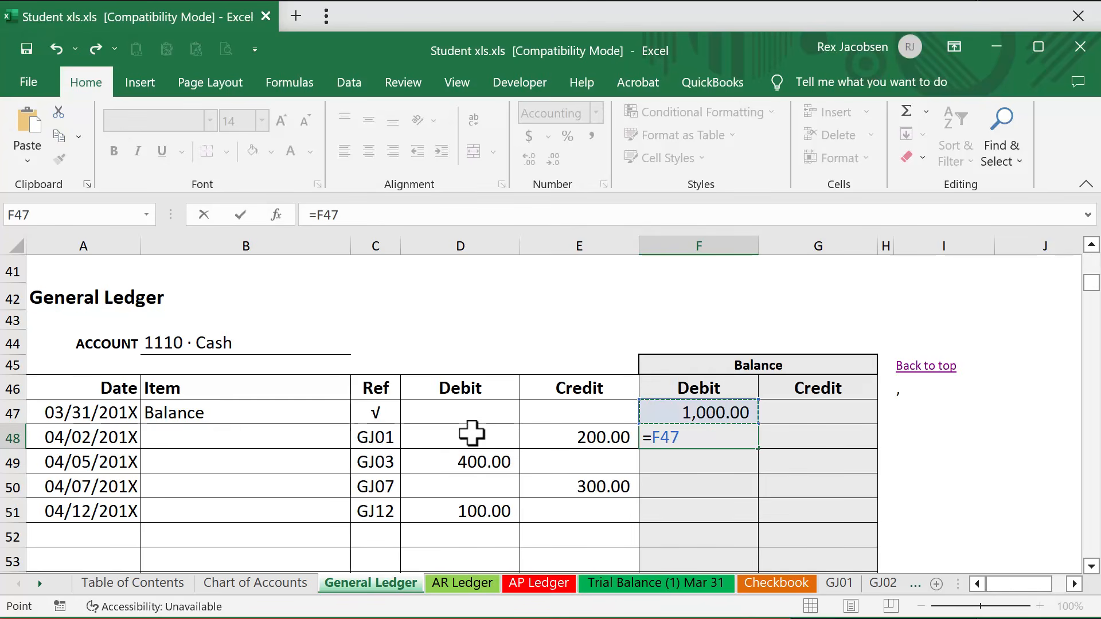
{"action": "type", "text": "+"}
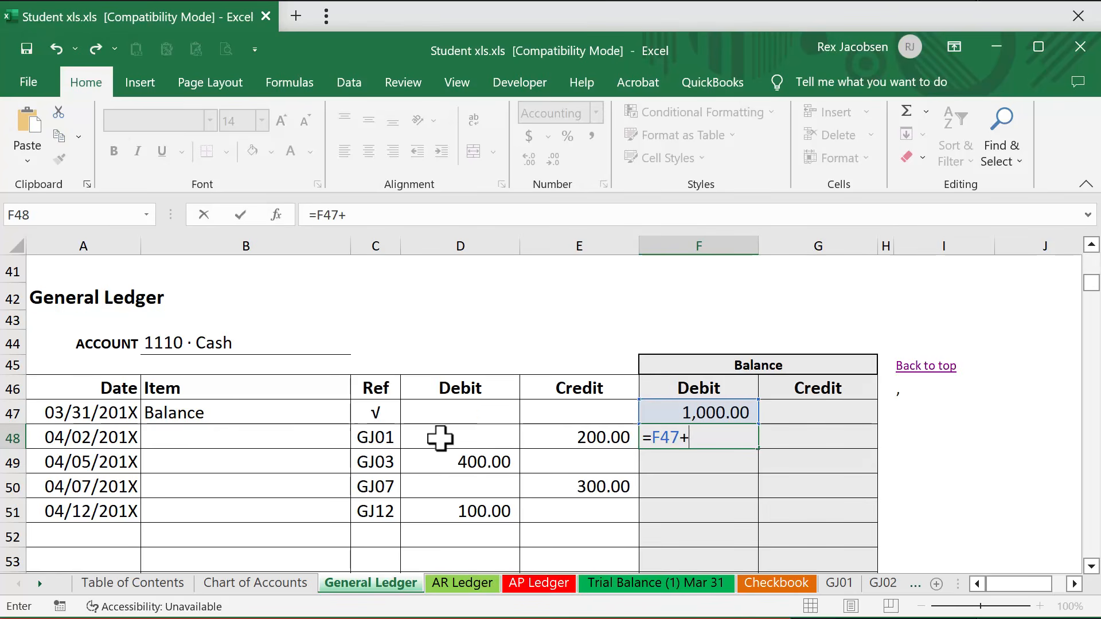
{"action": "left_click", "coordinate": [463, 436]}
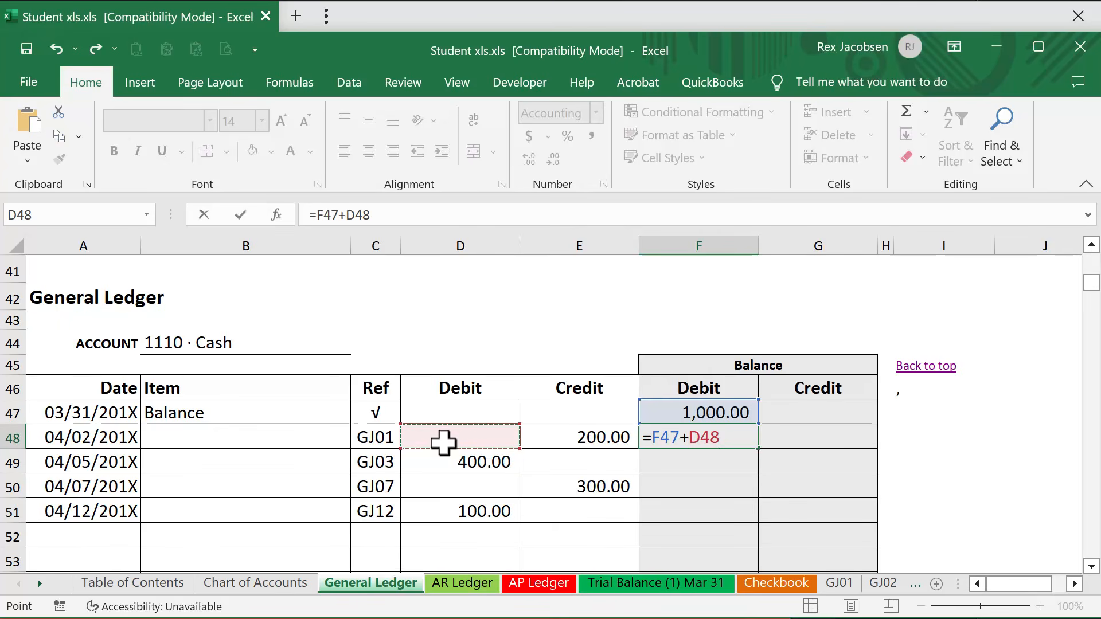
{"action": "type", "text": "-"}
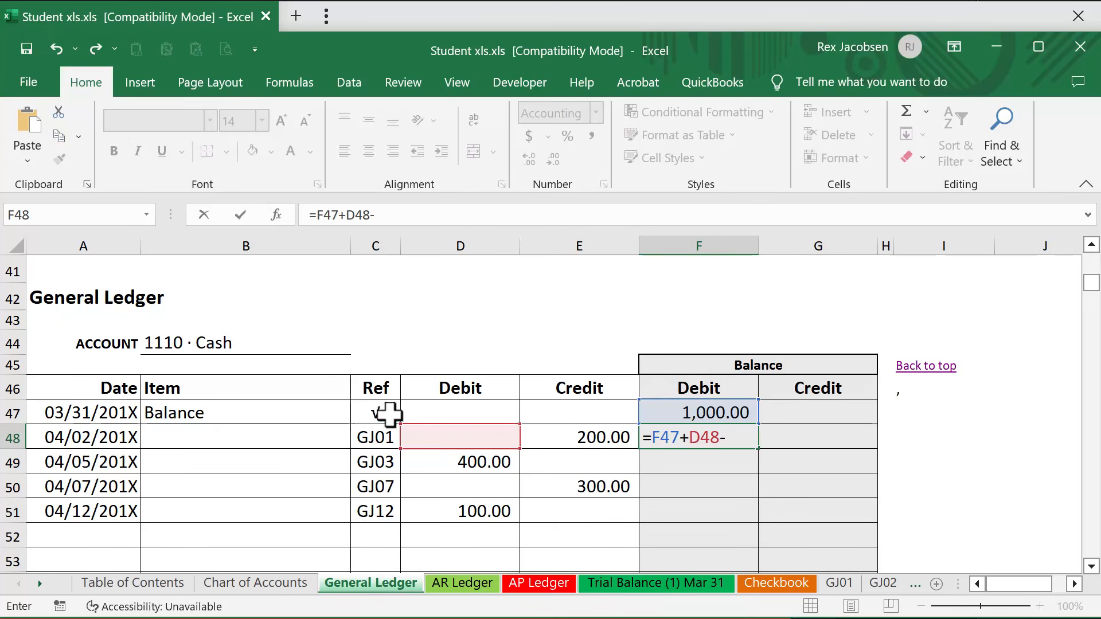
{"action": "left_click", "coordinate": [591, 438]}
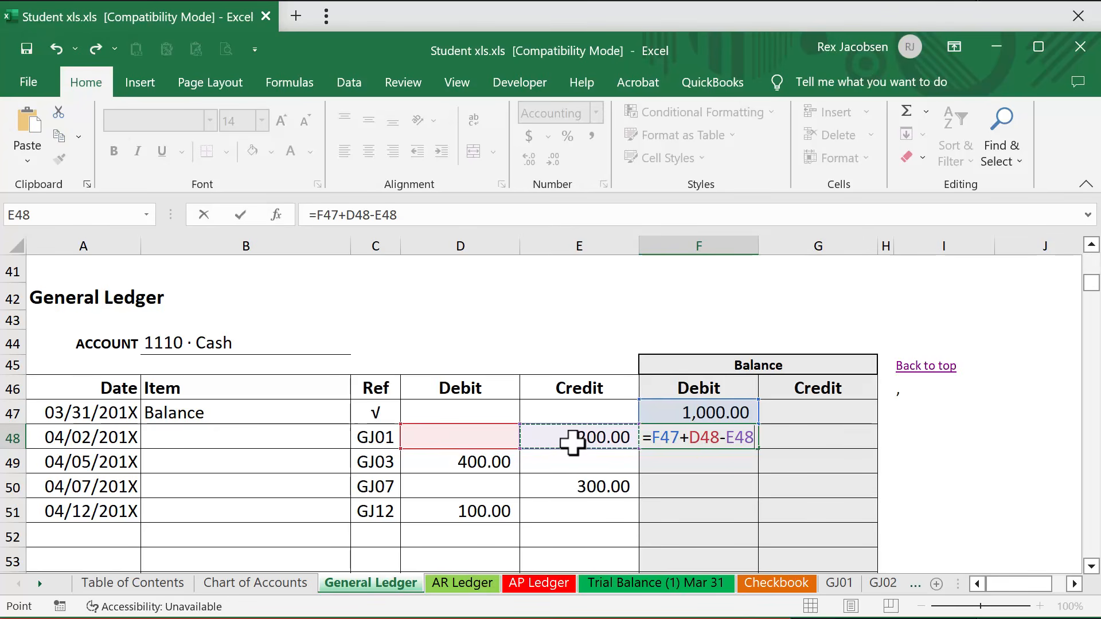
{"action": "key", "text": "Return"}
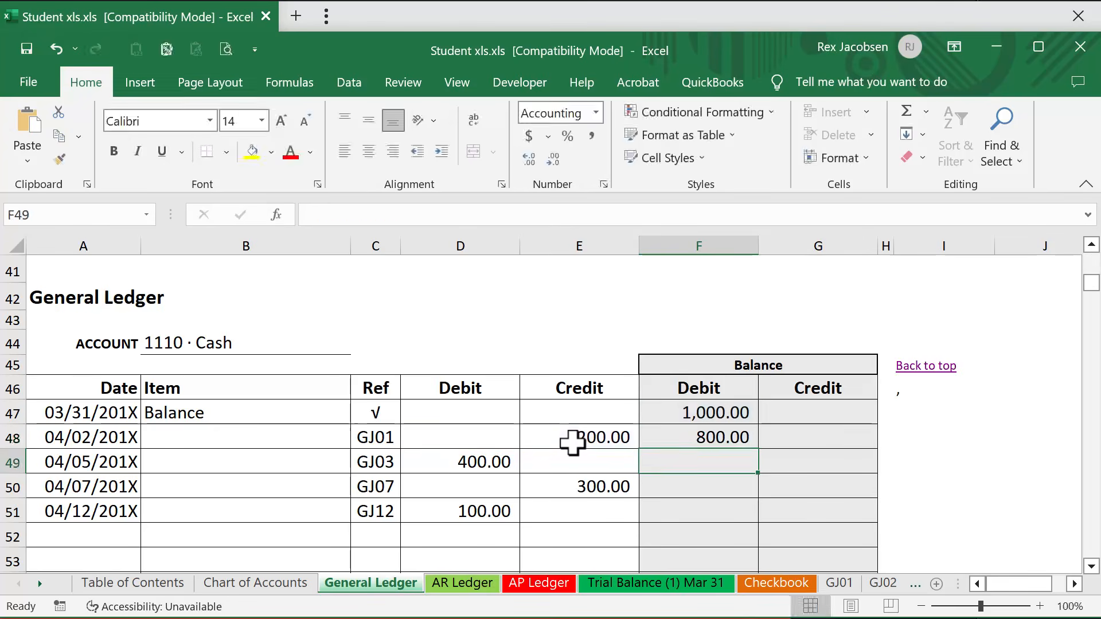
{"action": "left_click", "coordinate": [681, 434]}
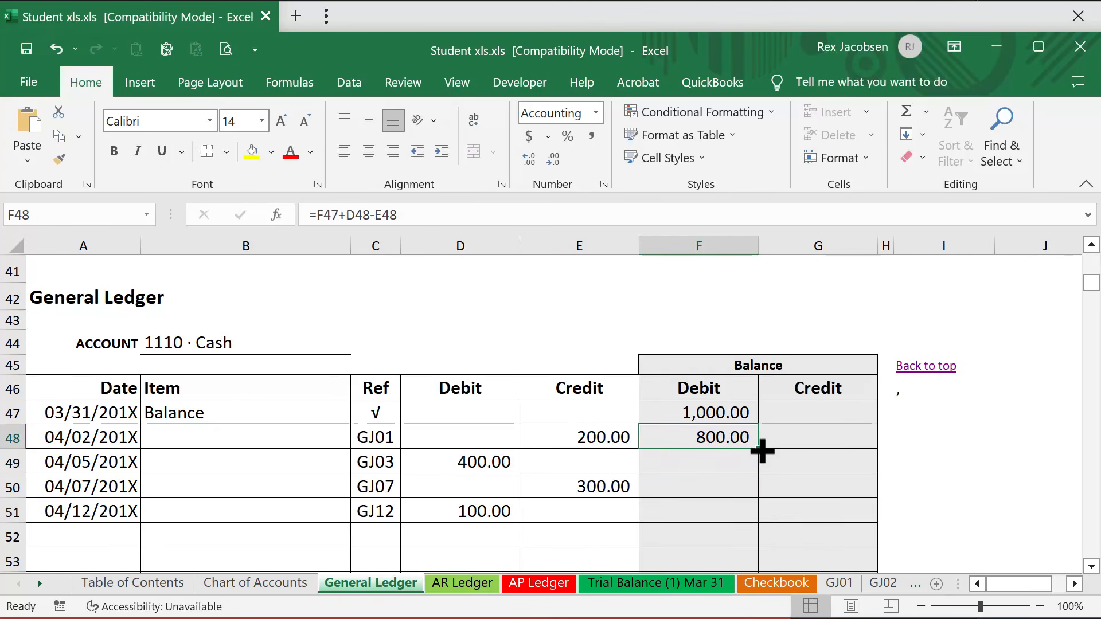
{"action": "left_click_drag", "start_coordinate": [762, 452], "coordinate": [752, 522]}
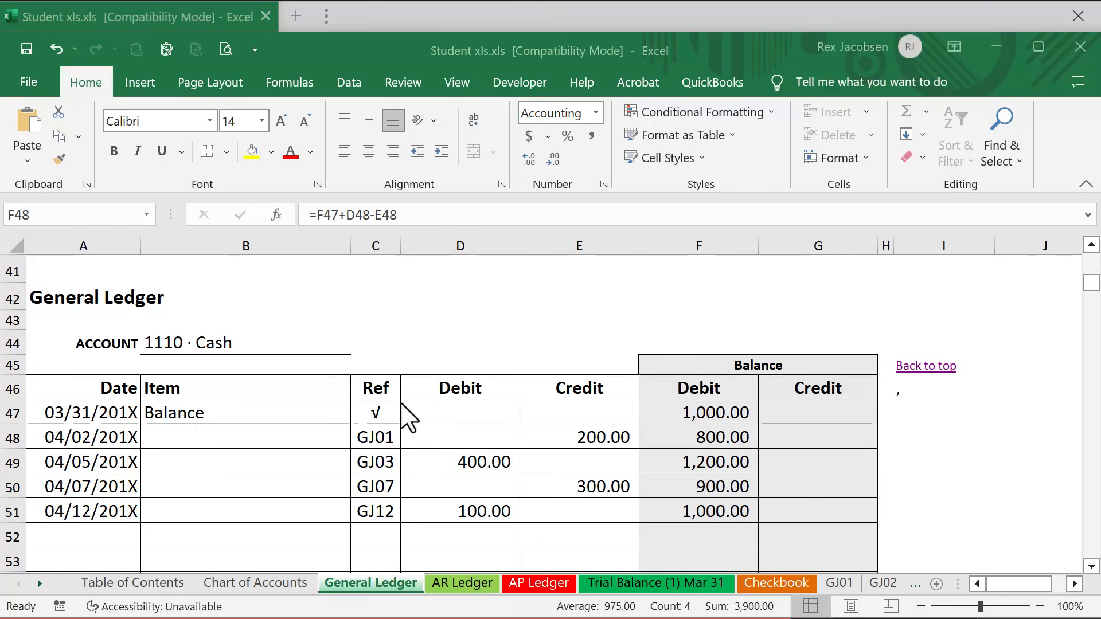
Look at the 3120 · Income Summary ledger and the capital account ledger, and return to the 1110 · Cash ledger.
{"action": "scroll", "coordinate": [275, 387], "scroll_direction": "up", "scroll_amount": 9}
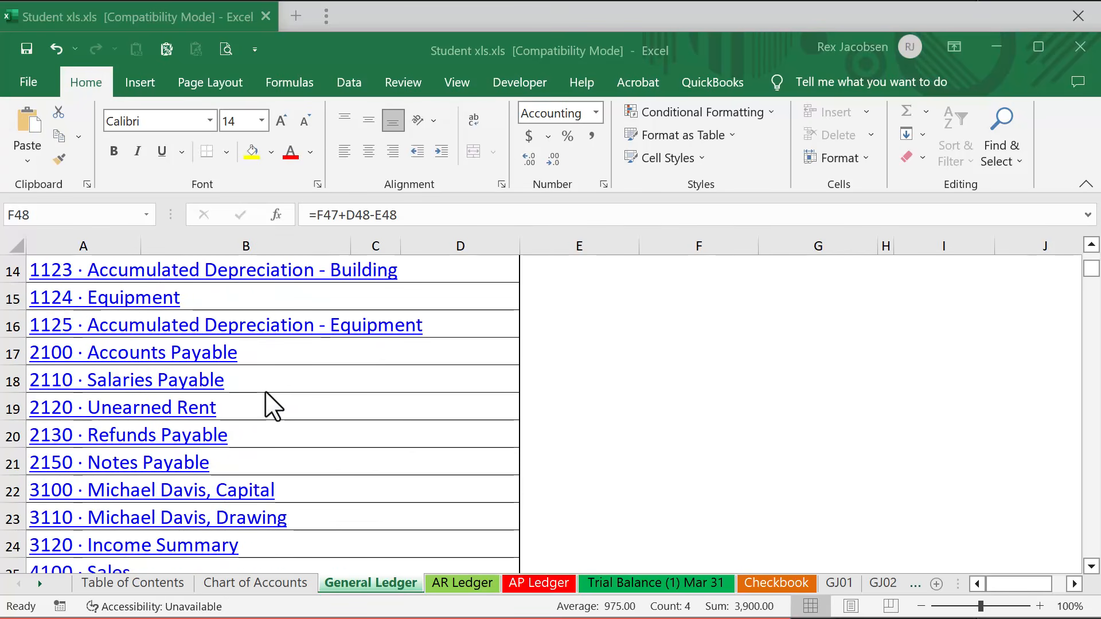
{"action": "left_click", "coordinate": [133, 548]}
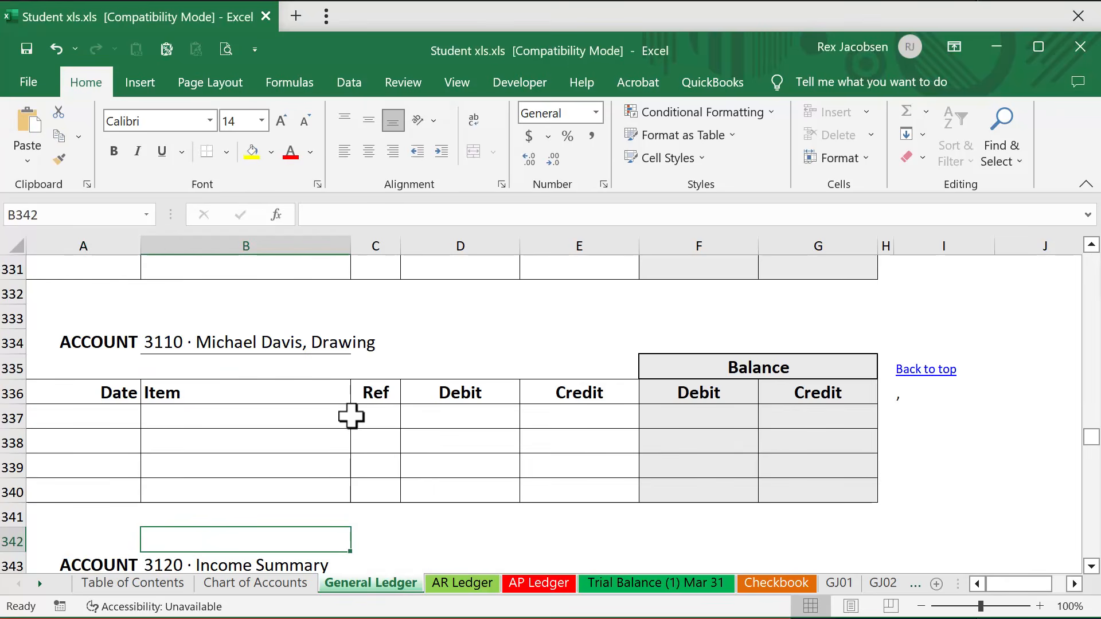
{"action": "scroll", "coordinate": [329, 452], "scroll_direction": "down", "scroll_amount": 3}
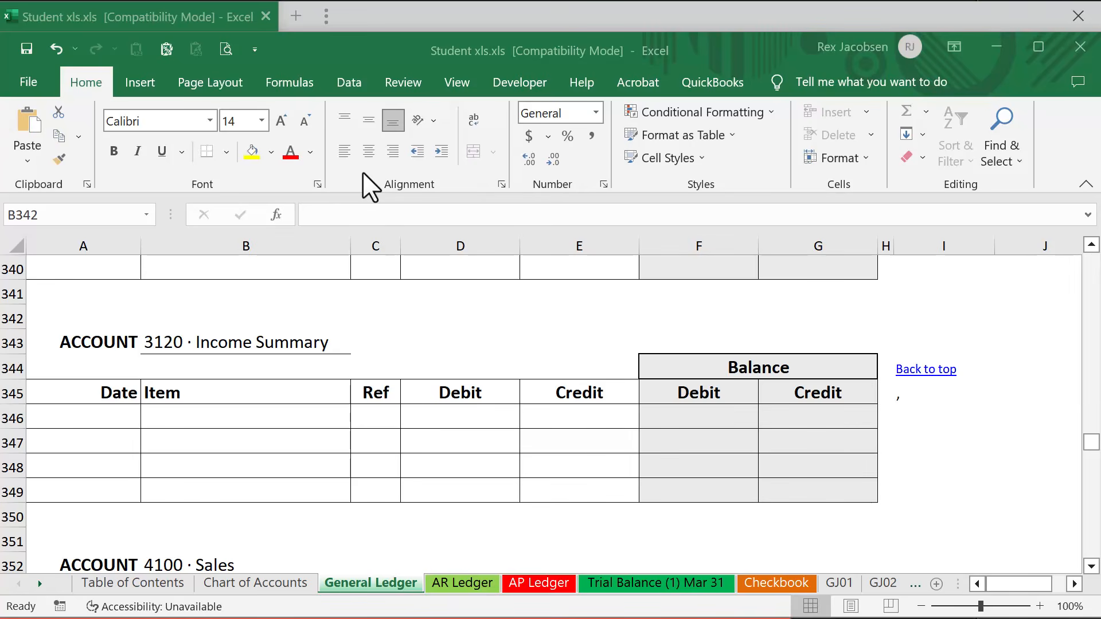
{"action": "scroll", "coordinate": [669, 381], "scroll_direction": "up", "scroll_amount": 6}
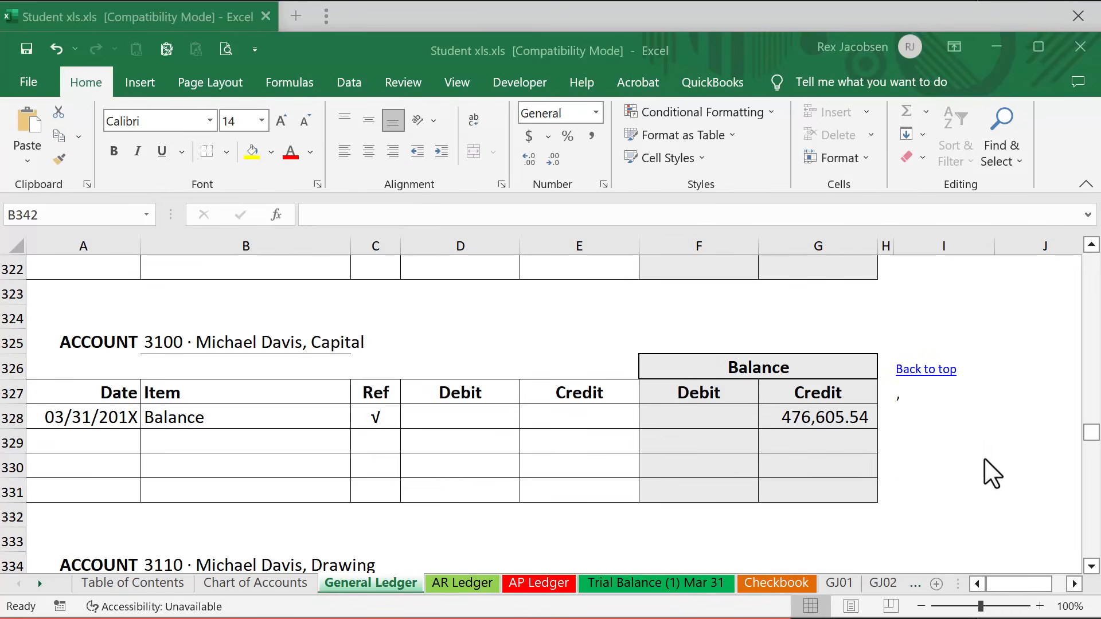
{"action": "left_click", "coordinate": [906, 371]}
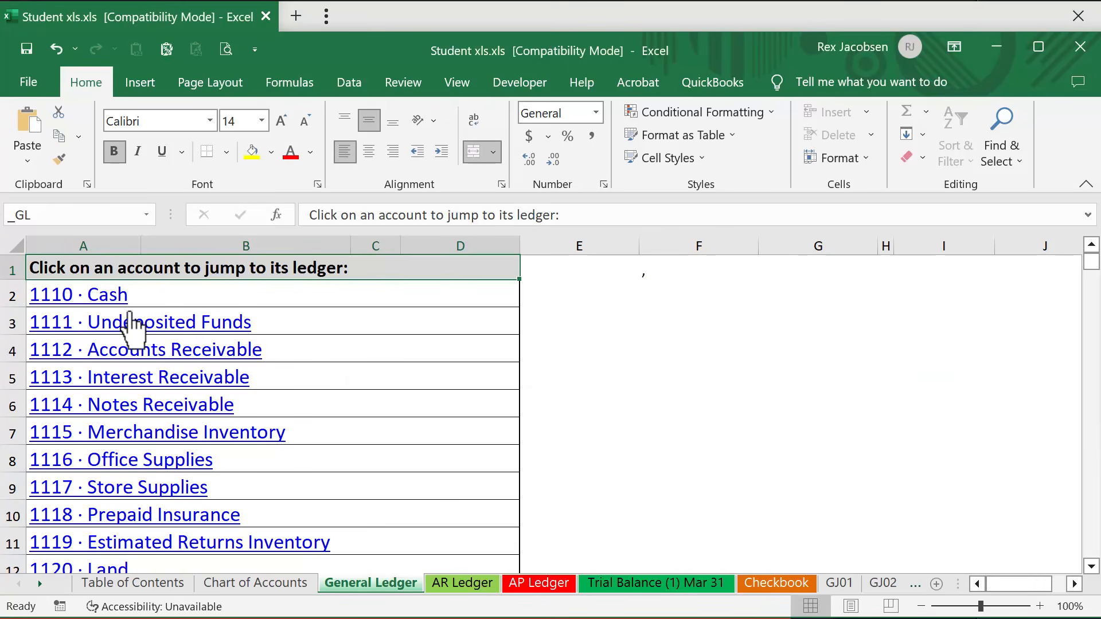
{"action": "left_click", "coordinate": [109, 296]}
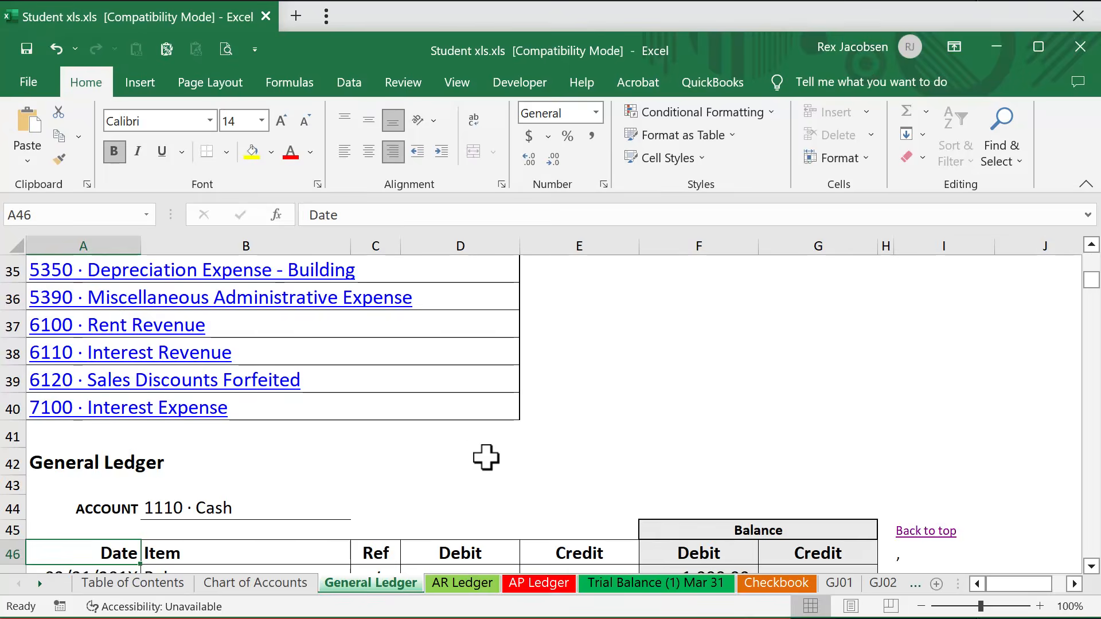
{"action": "scroll", "coordinate": [486, 457], "scroll_direction": "down", "scroll_amount": 3}
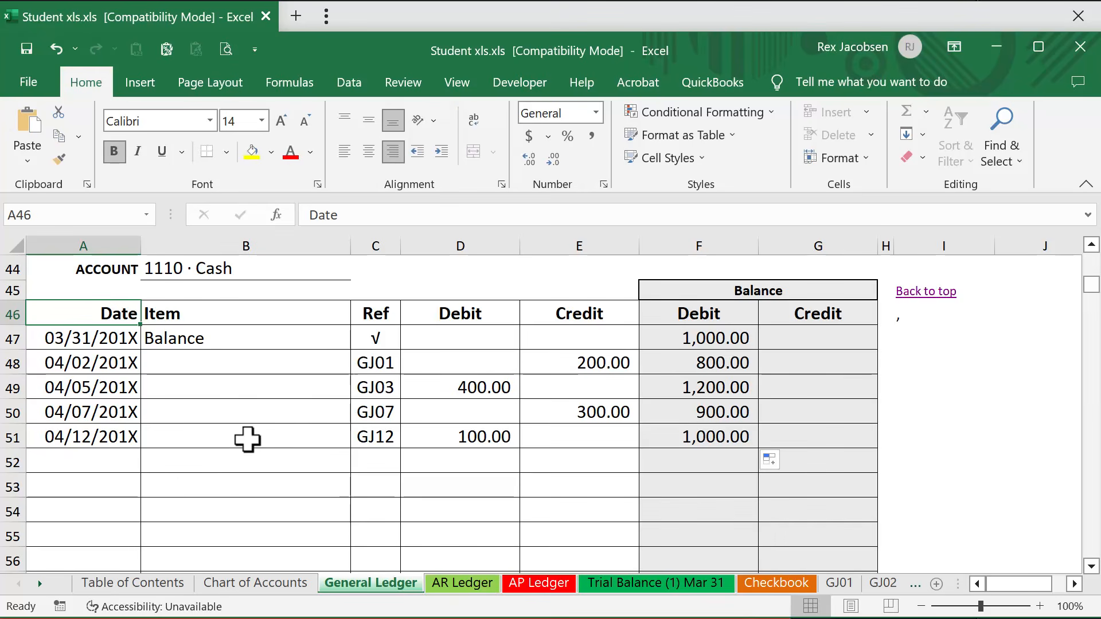
Open the Trial Balance (1) Mar 31 sheet from the Table of Contents and view its account rows.
{"action": "left_click", "coordinate": [123, 584]}
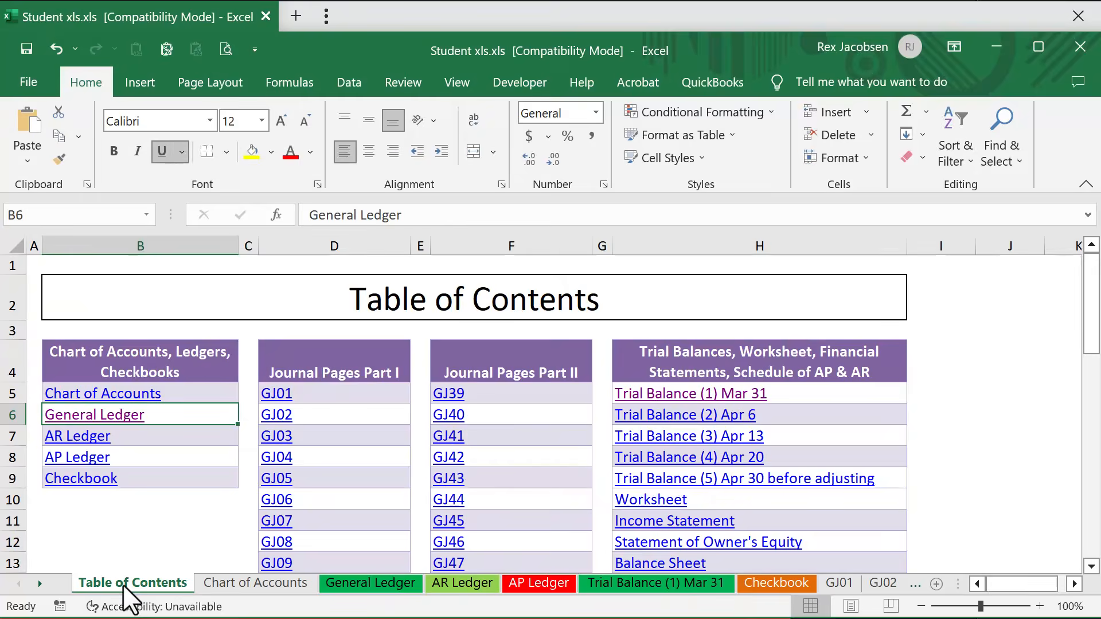
{"action": "left_click", "coordinate": [658, 396]}
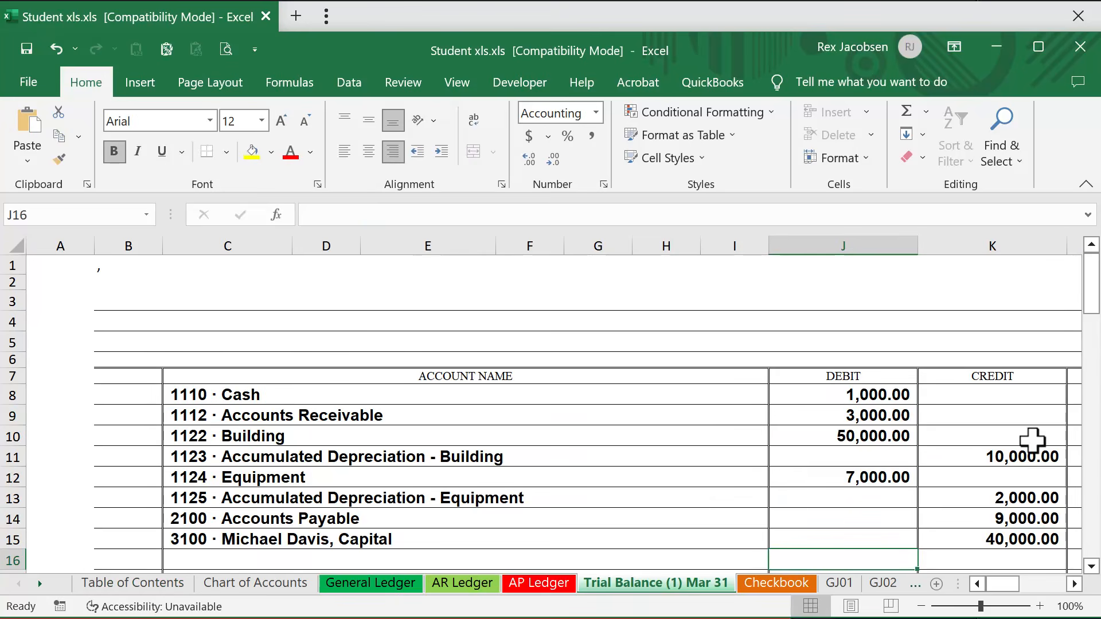
{"action": "scroll", "coordinate": [983, 437], "scroll_direction": "down", "scroll_amount": 1}
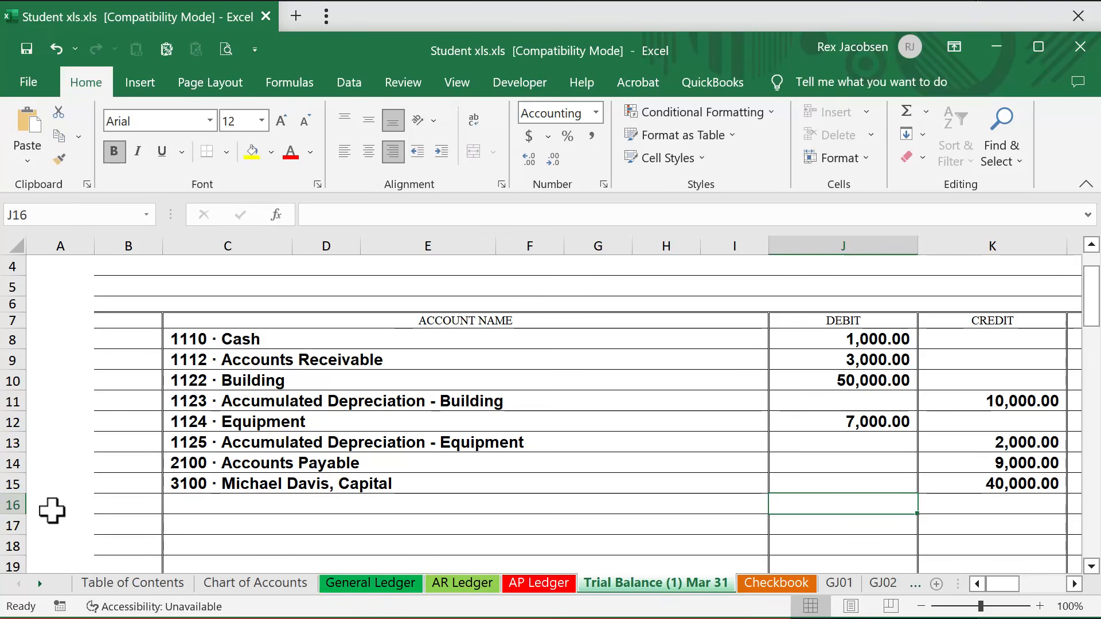
Choose Total from the account name list for C16, the row below the capital account.
{"action": "left_click", "coordinate": [344, 484]}
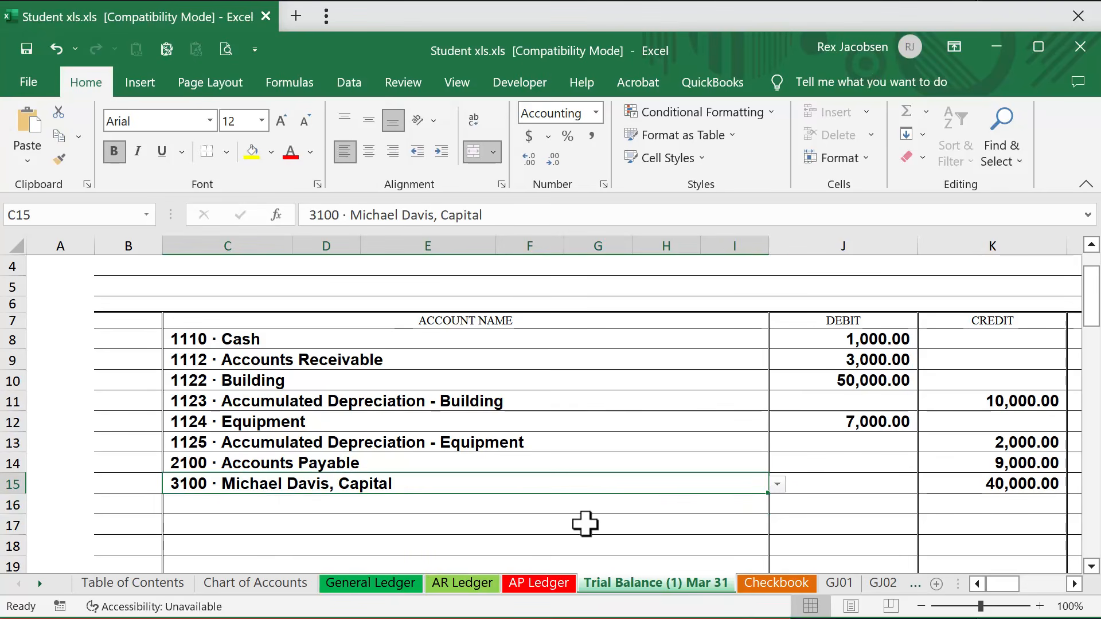
{"action": "left_click", "coordinate": [590, 505]}
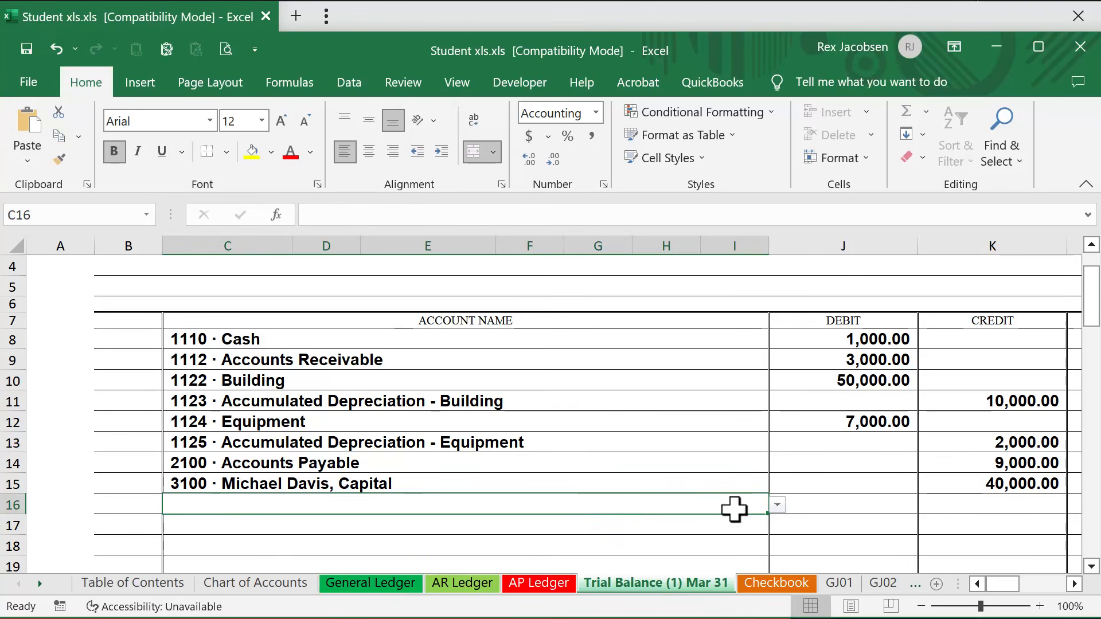
{"action": "left_click", "coordinate": [778, 506]}
{"action": "left_click_drag", "start_coordinate": [775, 542], "coordinate": [778, 616]}
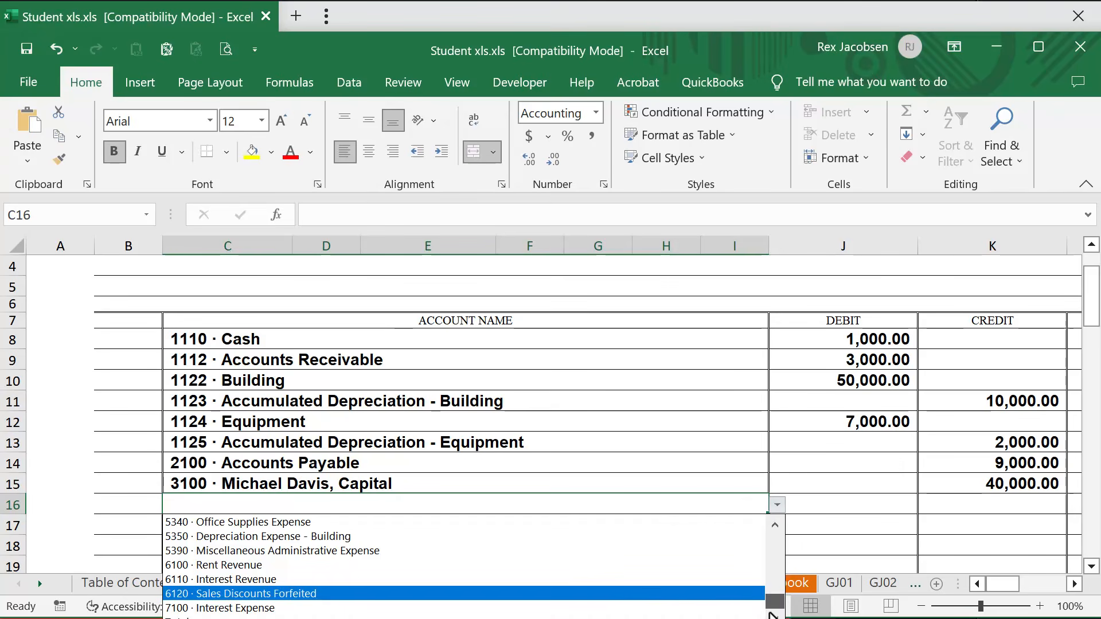
{"action": "left_click", "coordinate": [737, 19]}
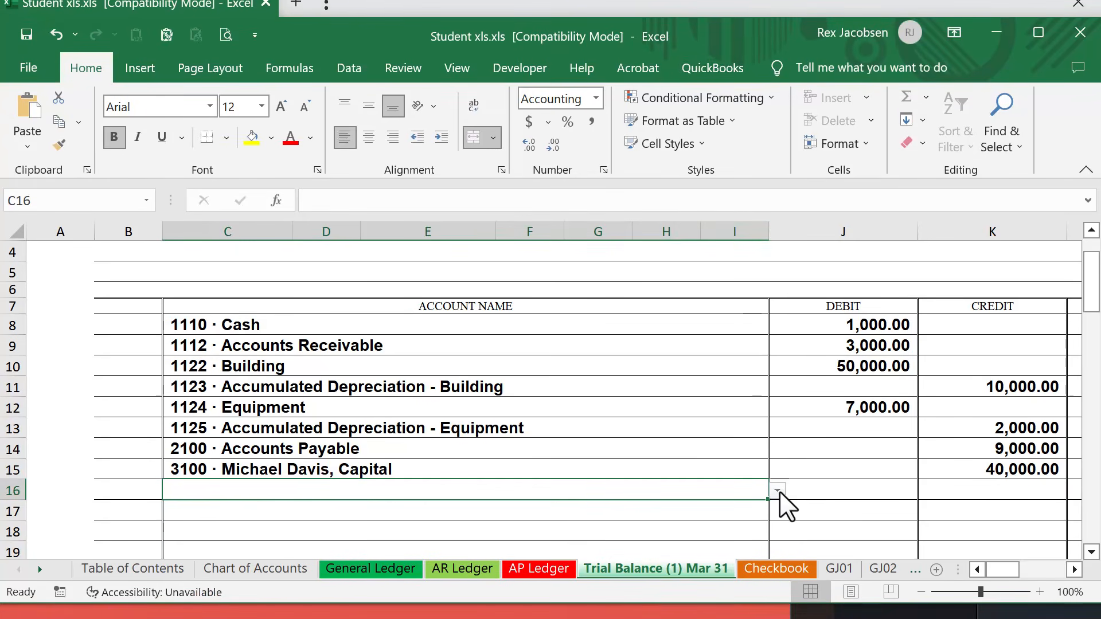
{"action": "left_click", "coordinate": [777, 491]}
{"action": "left_click", "coordinate": [778, 557]}
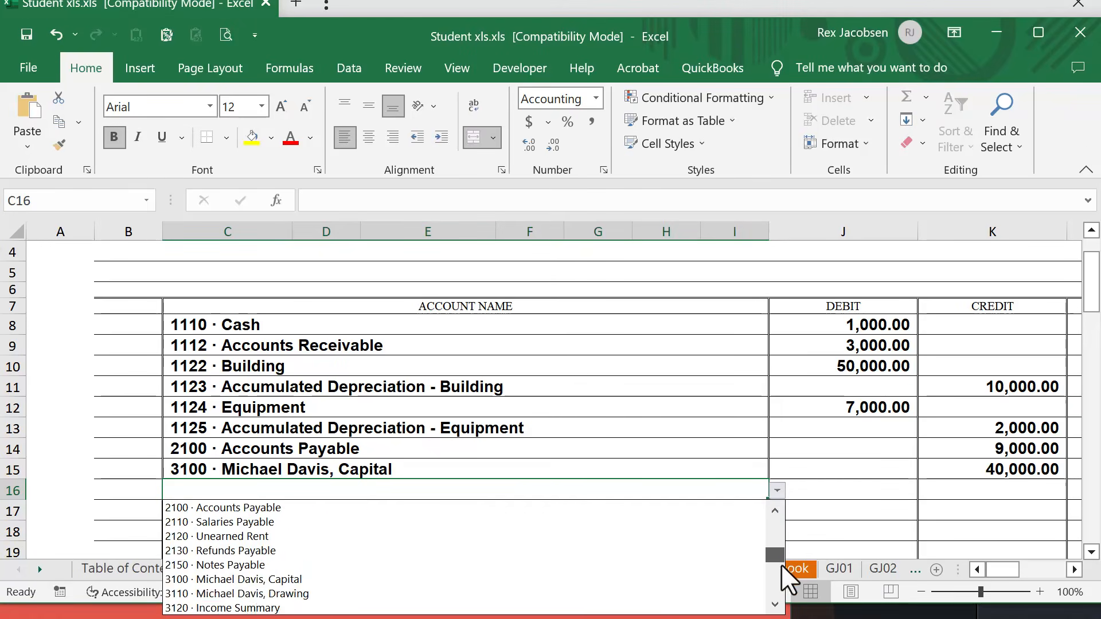
{"action": "left_click", "coordinate": [780, 561]}
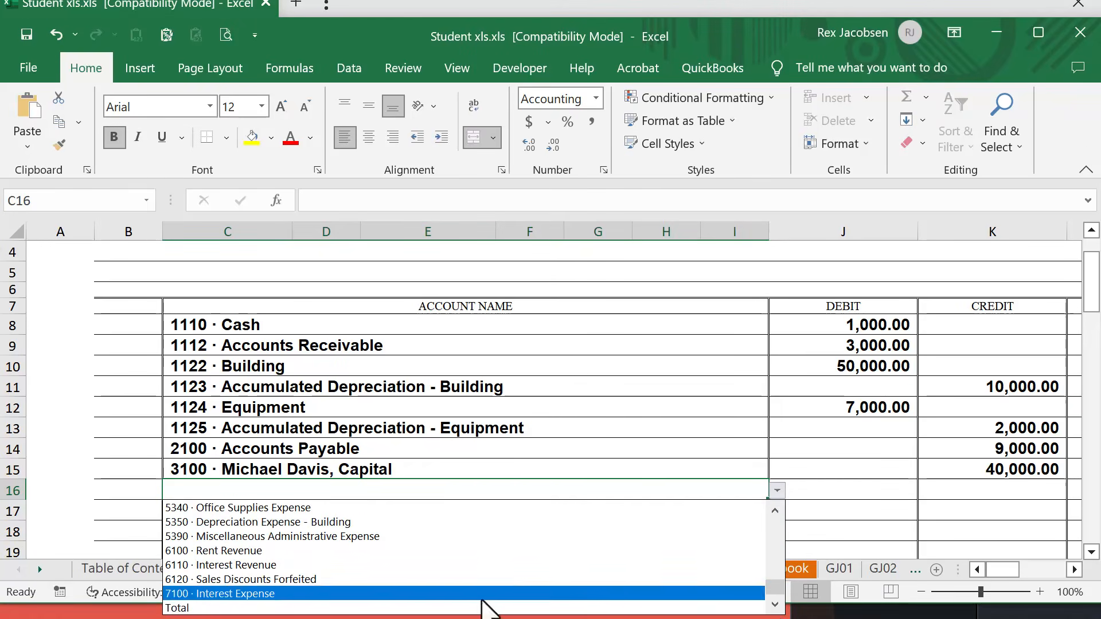
{"action": "left_click", "coordinate": [503, 608]}
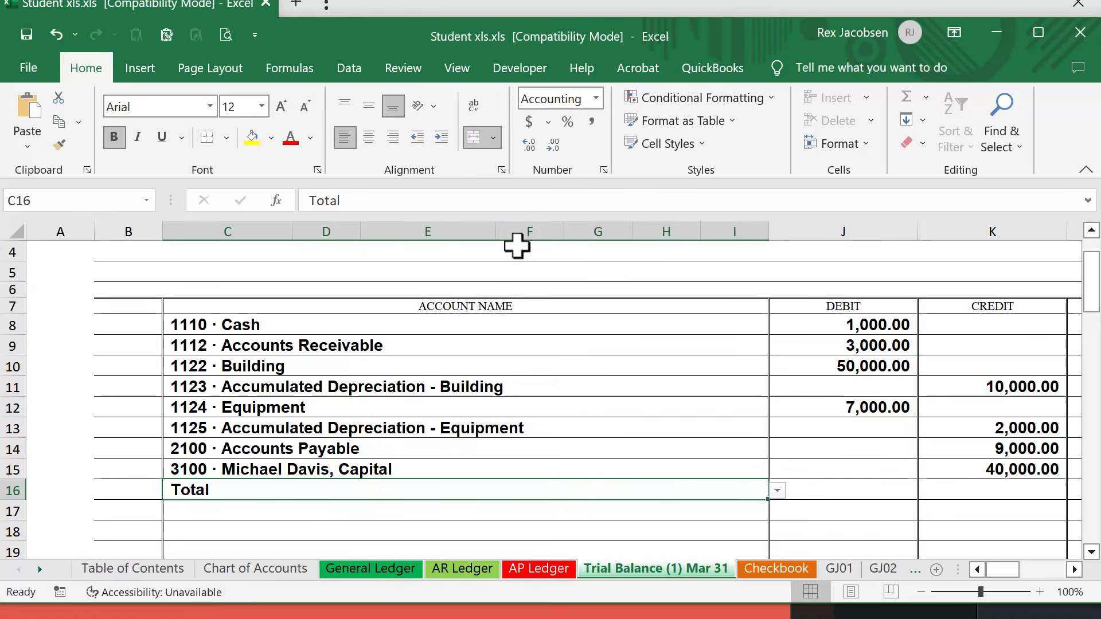
{"action": "left_click_drag", "start_coordinate": [764, 11], "coordinate": [761, 24]}
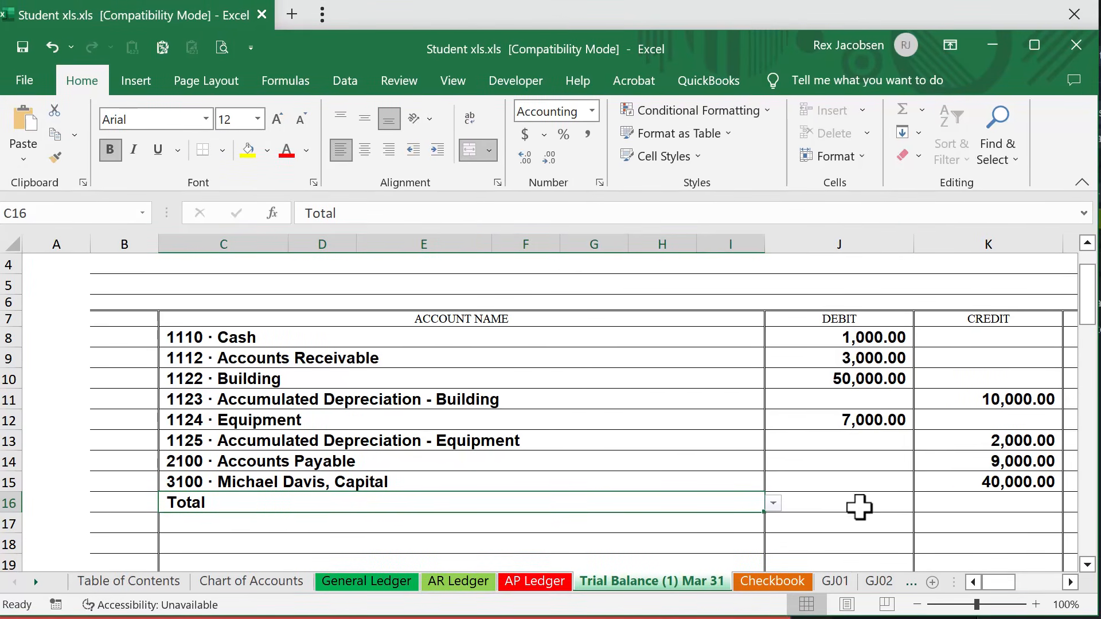
Enter the debit total formula =SUM(J8:J15) in J16 of the trial balance.
{"action": "left_click", "coordinate": [861, 505]}
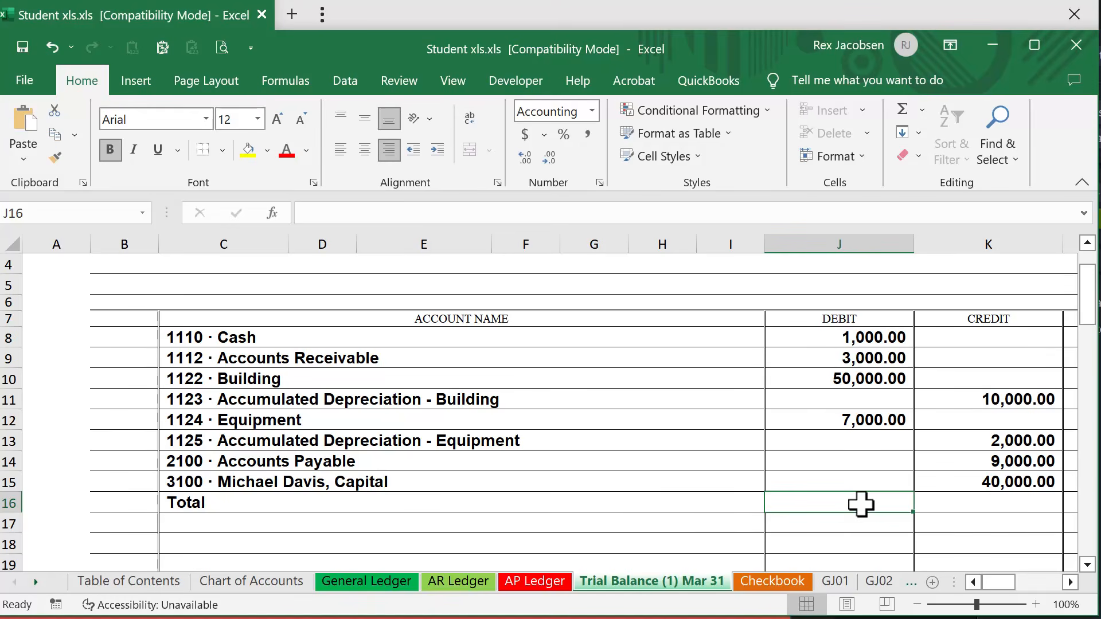
{"action": "type", "text": "=sum"}
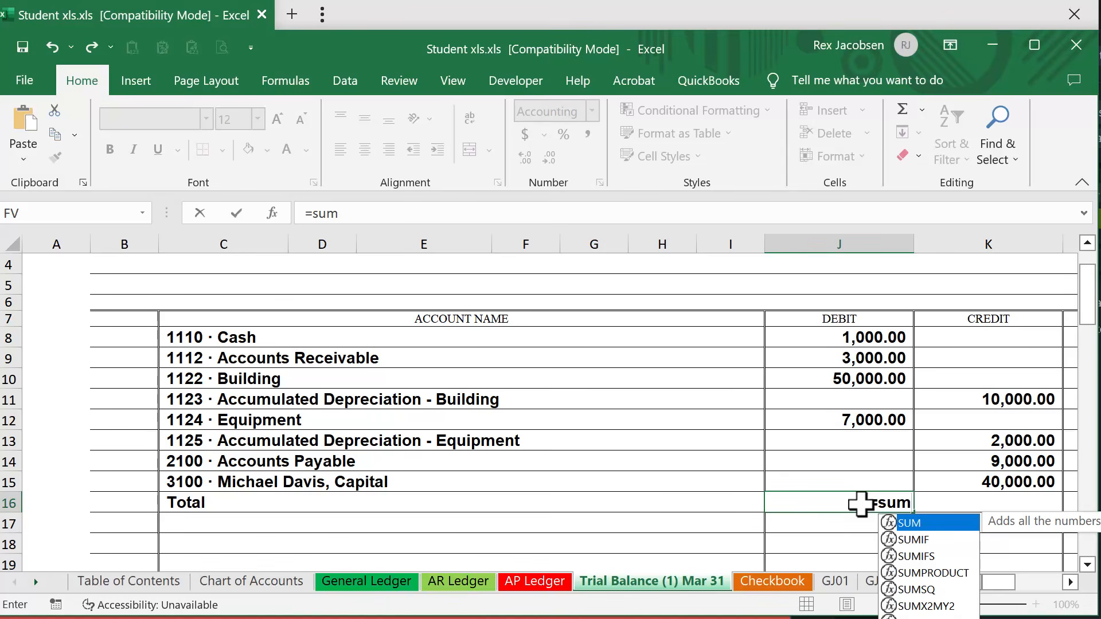
{"action": "type", "text": "("}
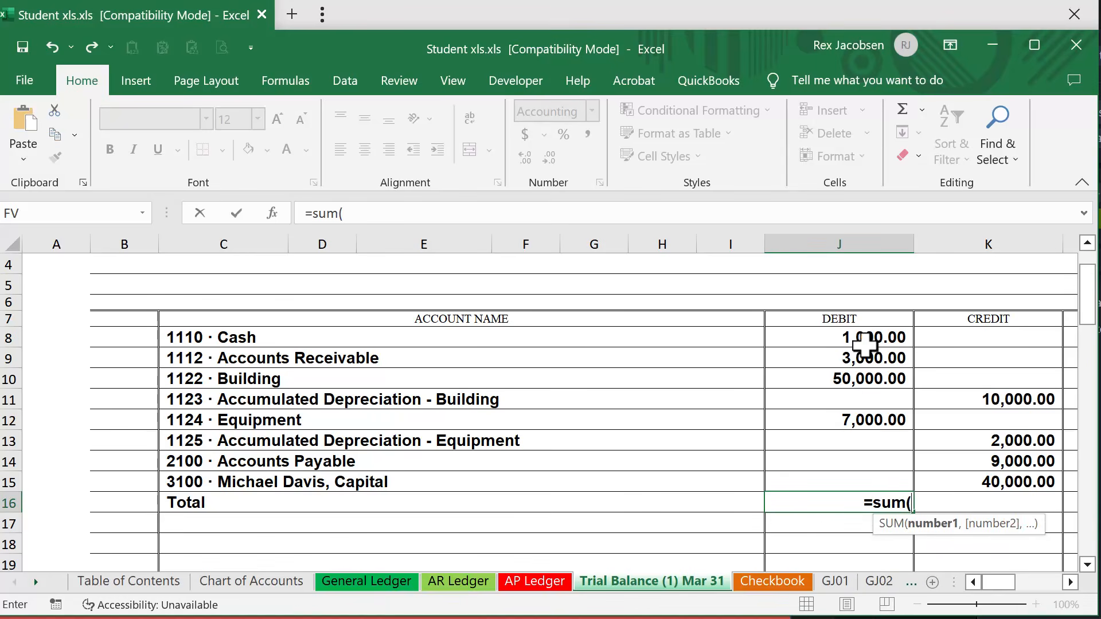
{"action": "left_click", "coordinate": [839, 333]}
{"action": "left_click_drag", "start_coordinate": [839, 333], "coordinate": [825, 477]}
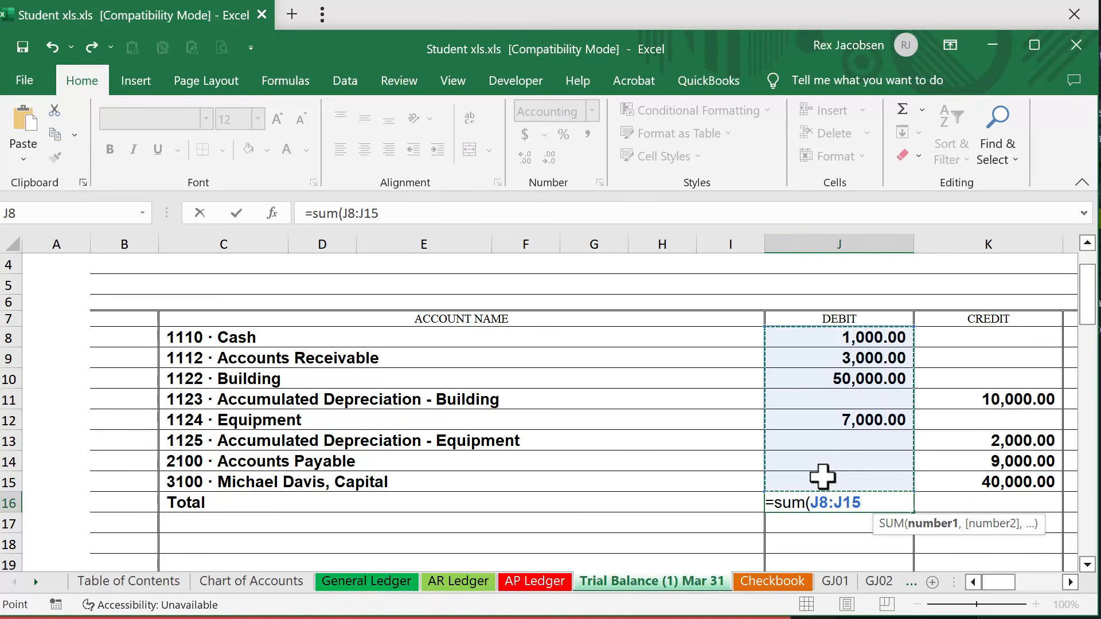
{"action": "type", "text": ")"}
{"action": "key", "text": "Return"}
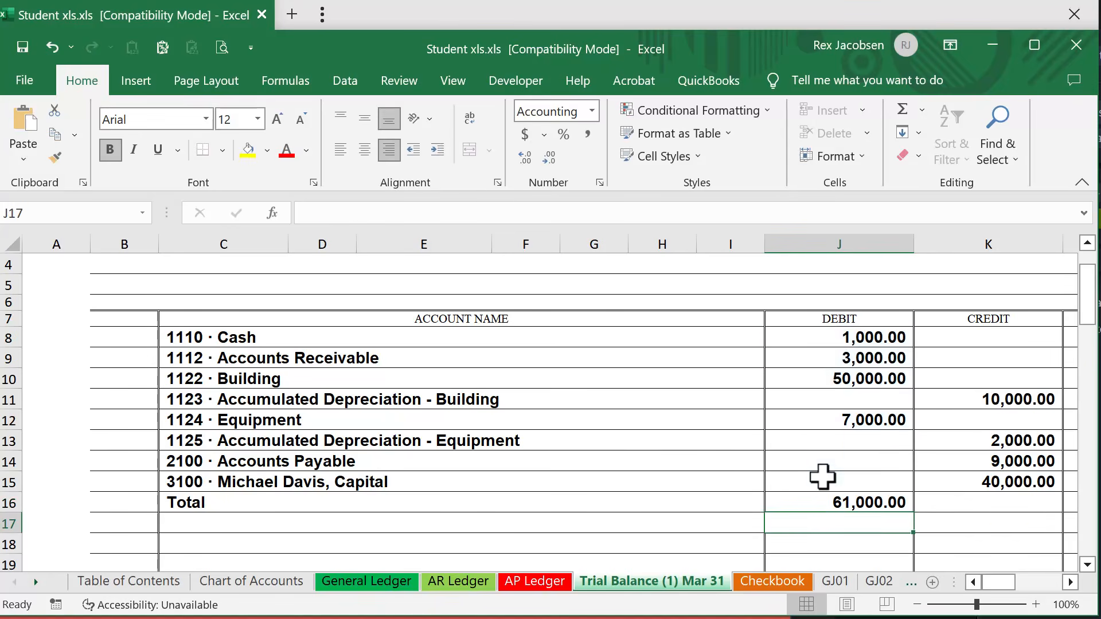
Fill the J16 total formula across to K16 to total the credit column, and reselect J16.
{"action": "left_click", "coordinate": [848, 503]}
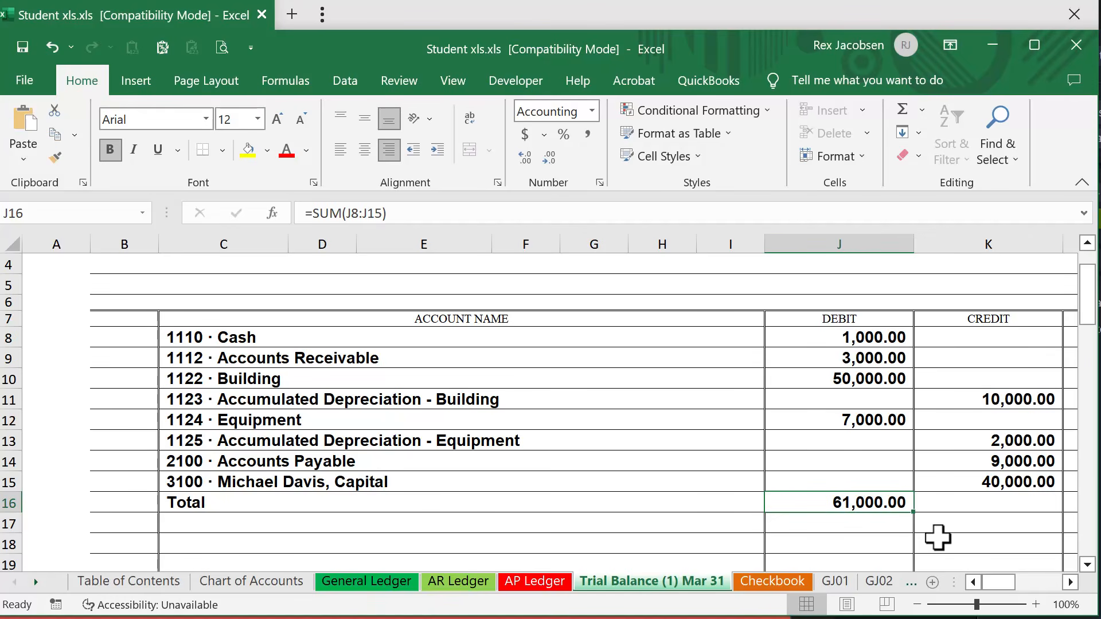
{"action": "key", "text": "ctrl+c"}
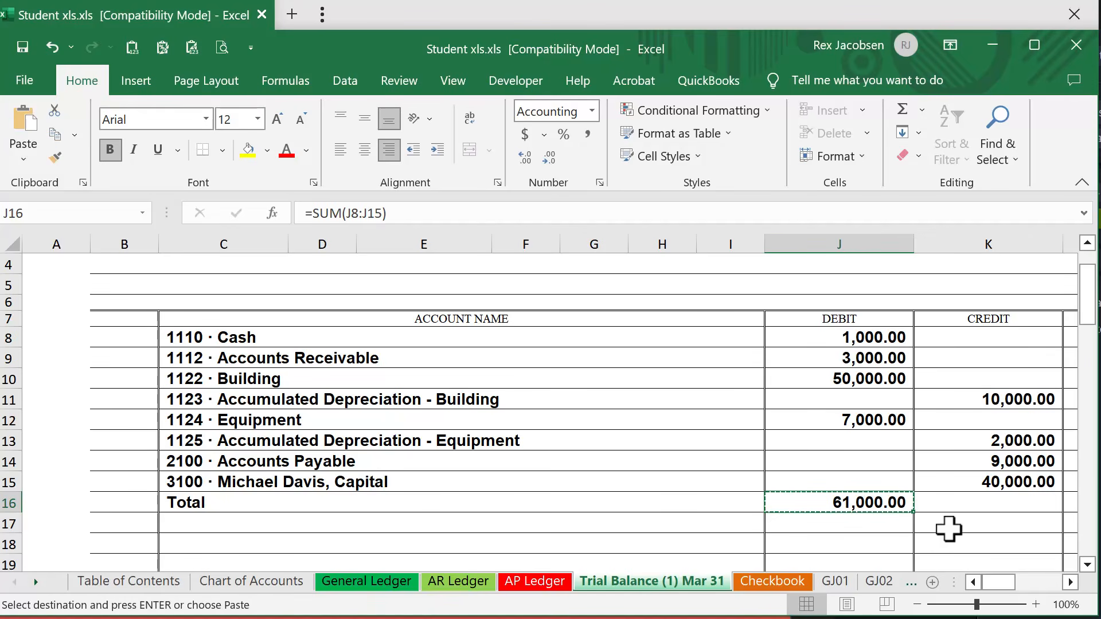
{"action": "left_click", "coordinate": [987, 502]}
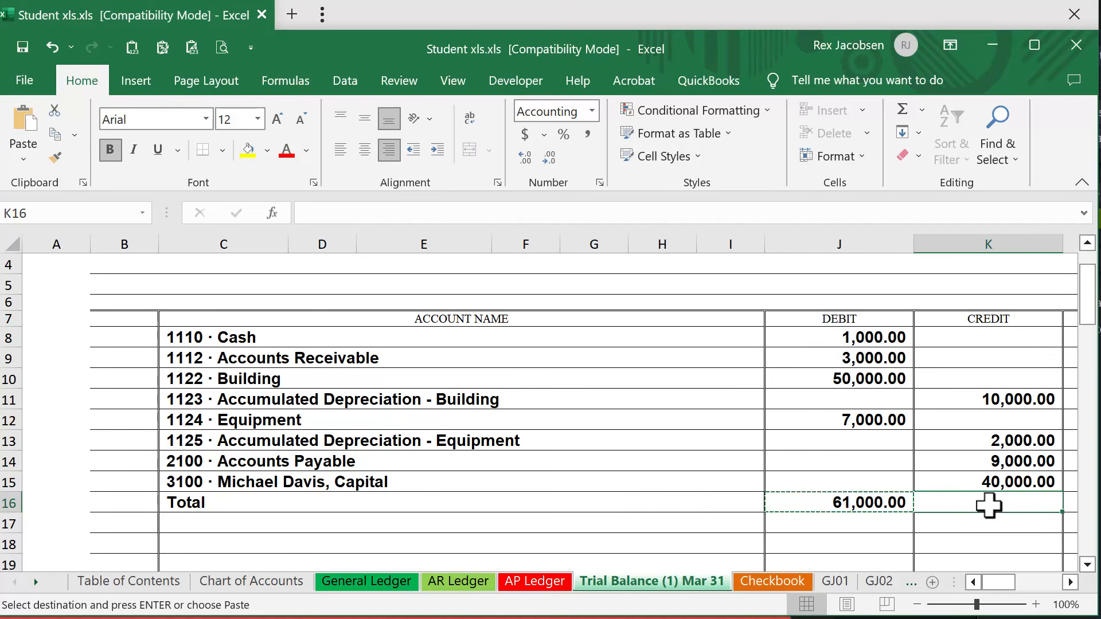
{"action": "left_click", "coordinate": [876, 502]}
{"action": "left_click_drag", "start_coordinate": [915, 511], "coordinate": [1023, 503]}
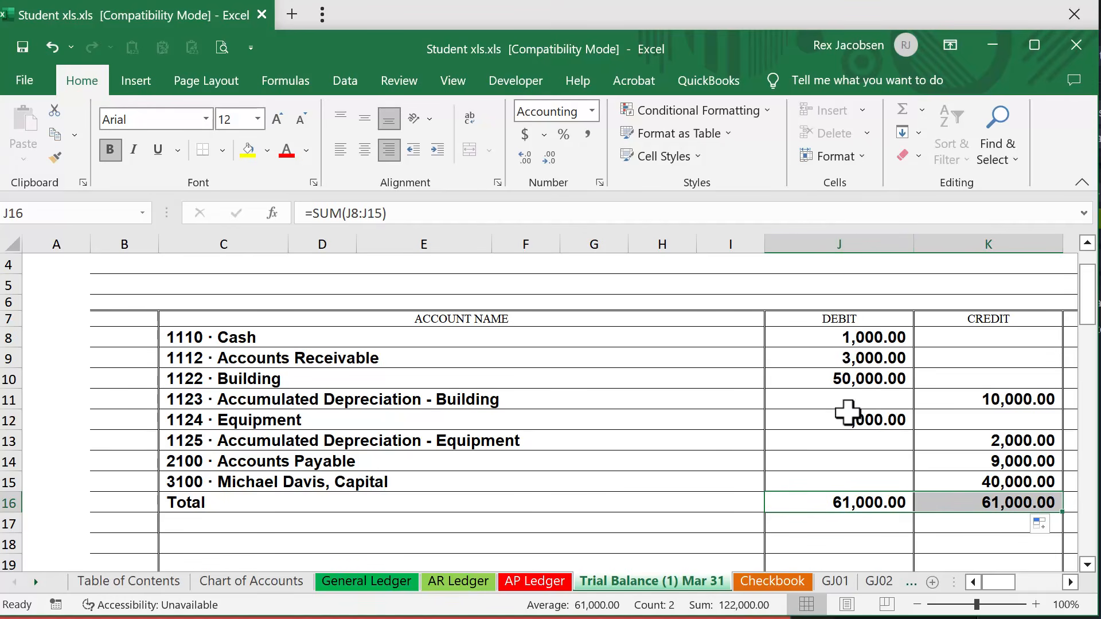
{"action": "left_click", "coordinate": [844, 503]}
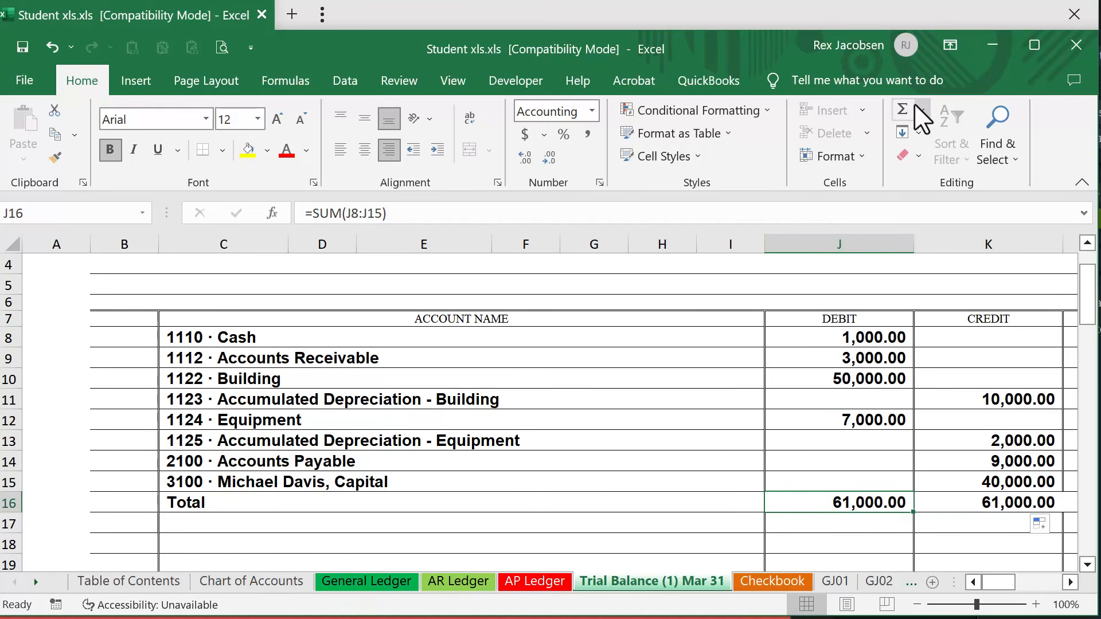